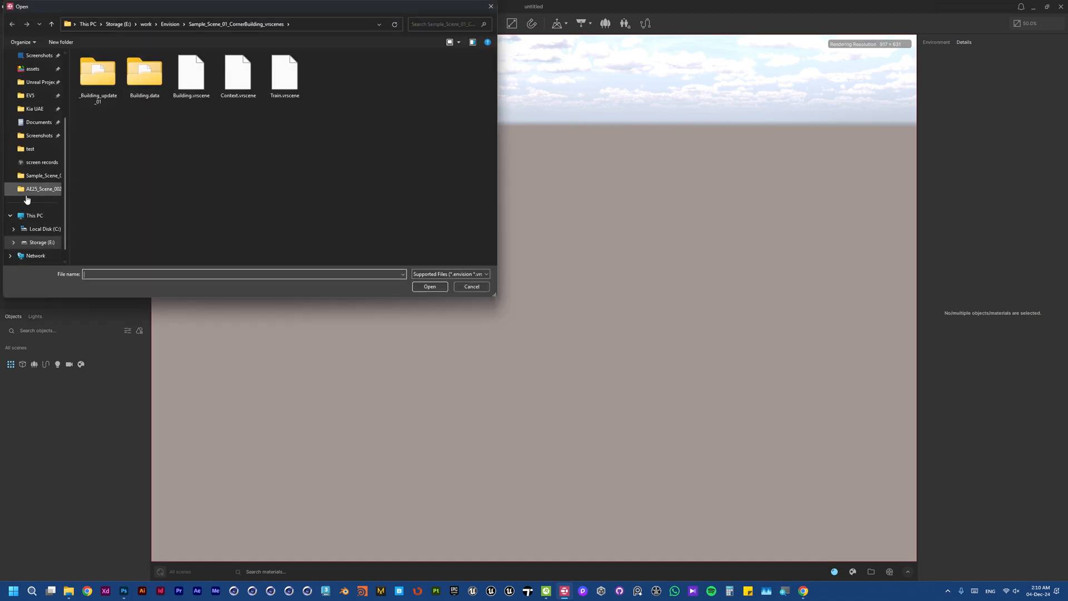
Open AE25_002.vrscene from the AE25_Scene_002 folder and review the V-Ray Scene Import notifications.
{"action": "left_click", "coordinate": [43, 189]}
{"action": "double_click", "coordinate": [245, 81]}
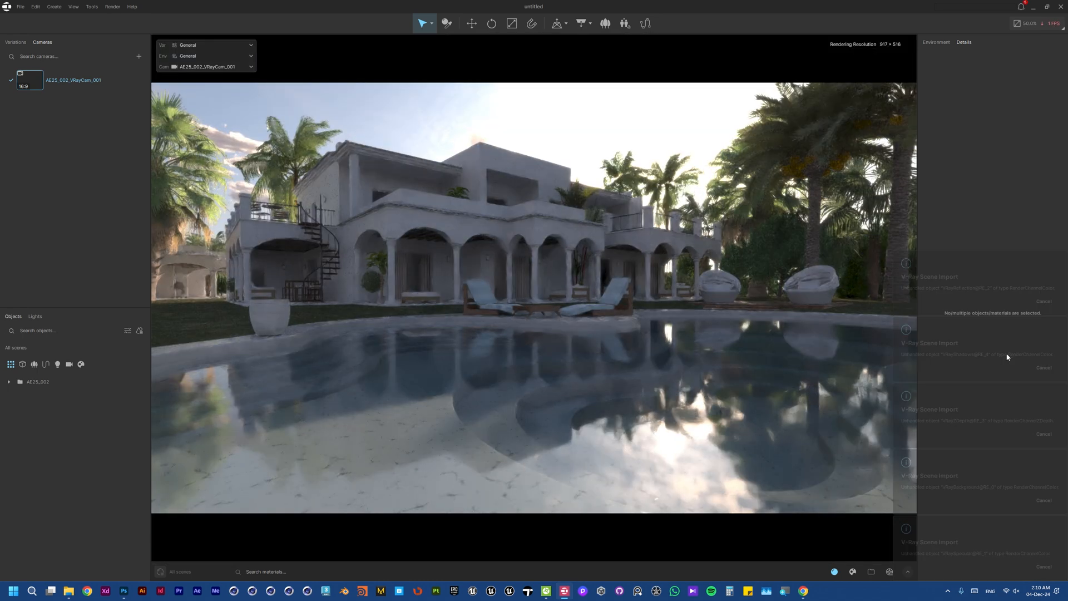
{"action": "left_click", "coordinate": [1021, 7]}
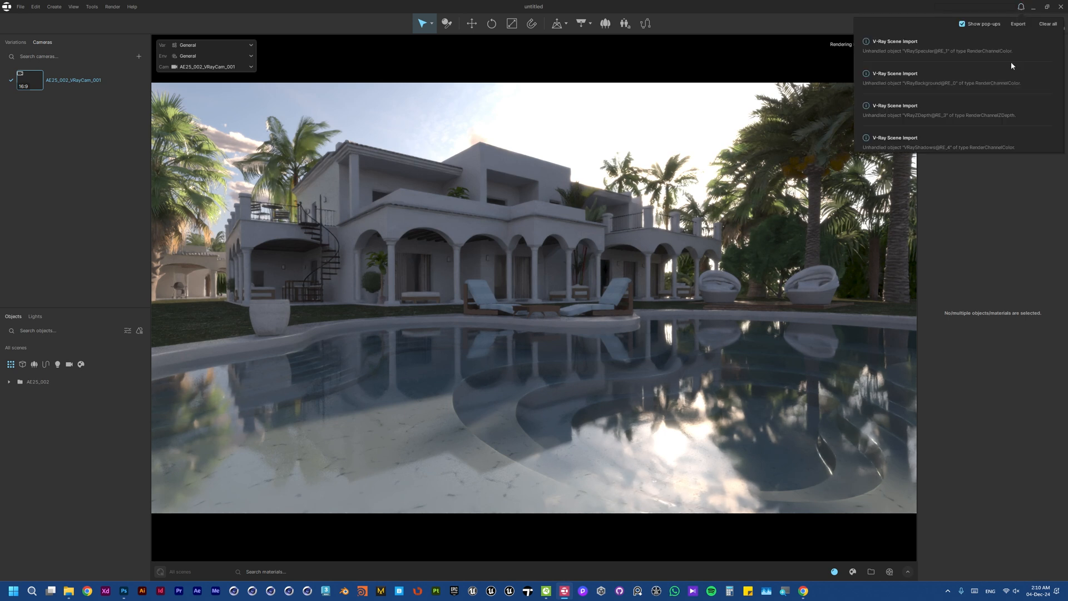
{"action": "left_click", "coordinate": [995, 4]}
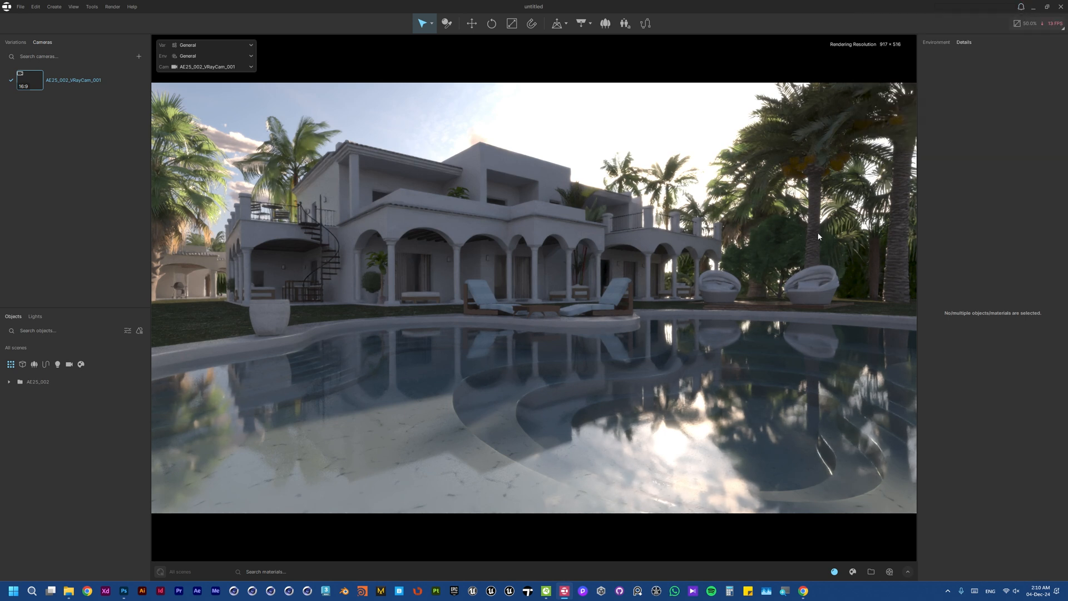
Switch to Chaos Vantage and examine the AE25_002.vrscene debug log, filtering it by warnings and errors.
{"action": "left_click", "coordinate": [547, 591]}
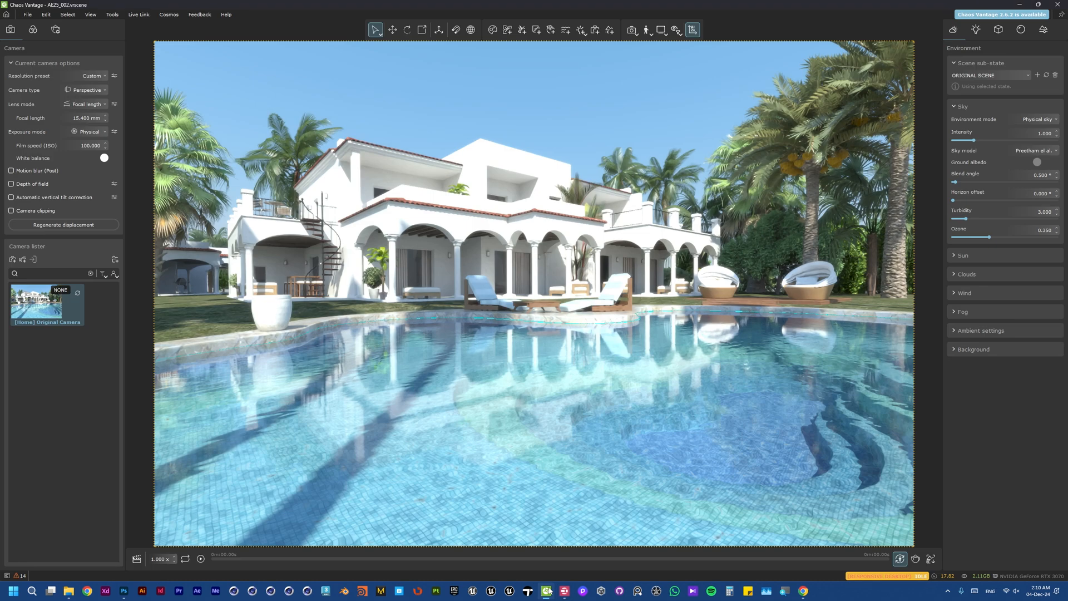
{"action": "left_click", "coordinate": [21, 576]}
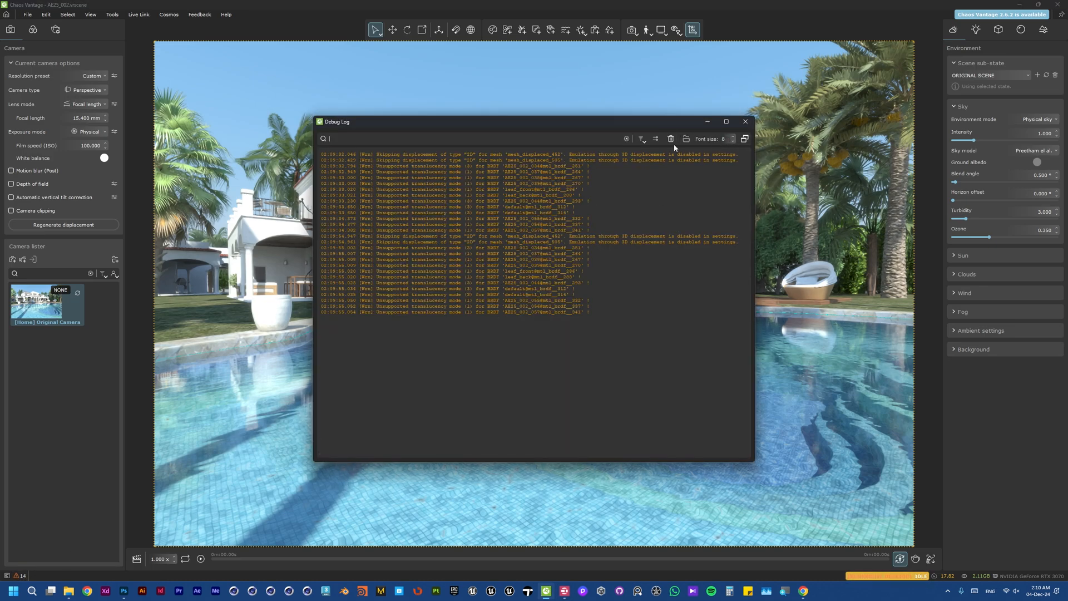
{"action": "left_click", "coordinate": [644, 140]}
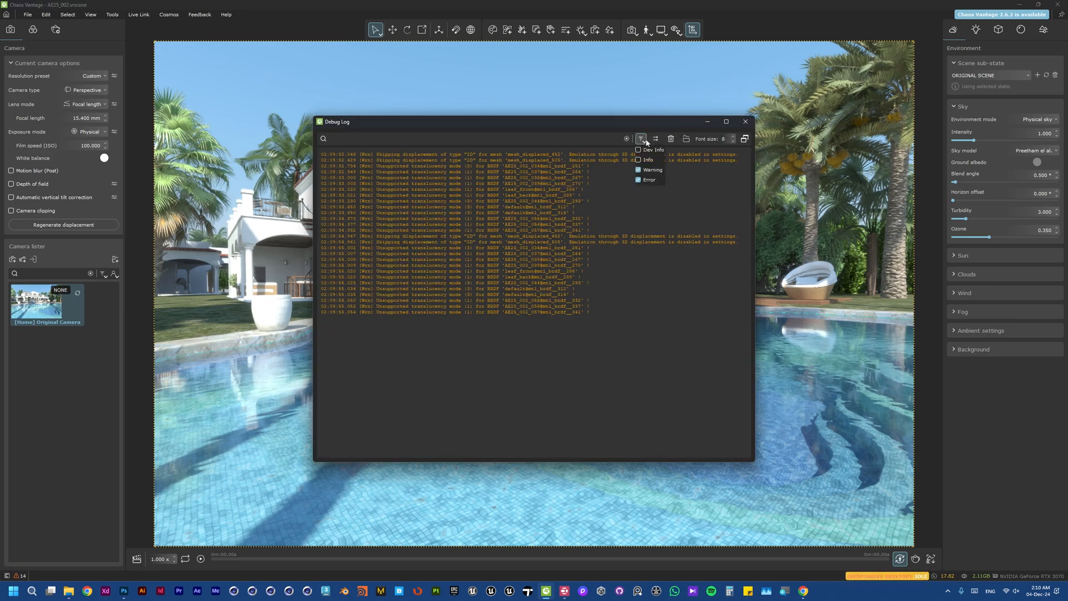
{"action": "left_click", "coordinate": [652, 171]}
{"action": "left_click", "coordinate": [652, 171]}
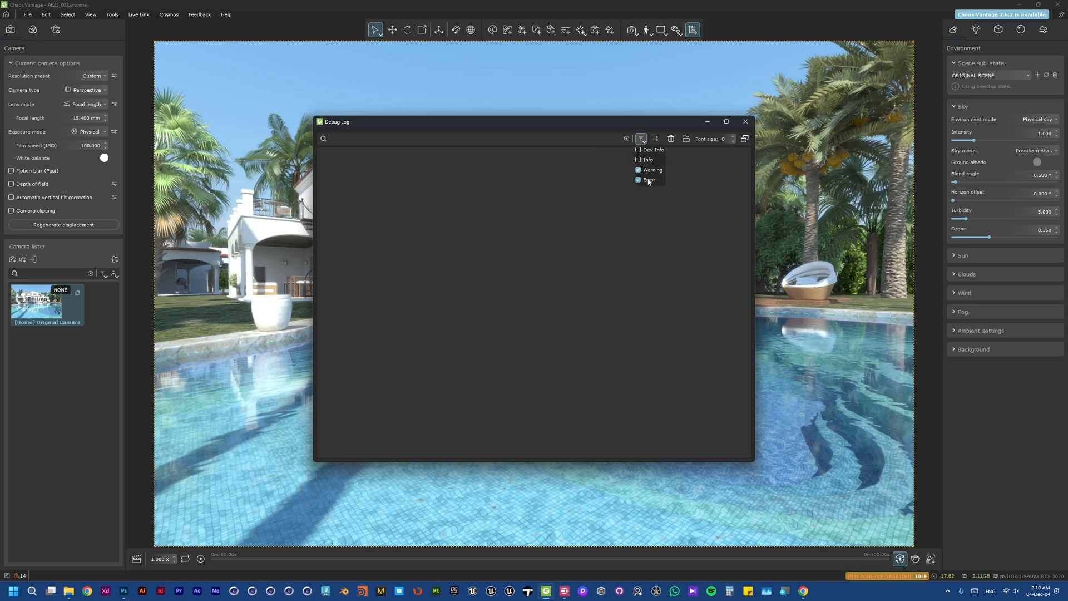
{"action": "left_click", "coordinate": [648, 180]}
{"action": "left_click", "coordinate": [695, 236]}
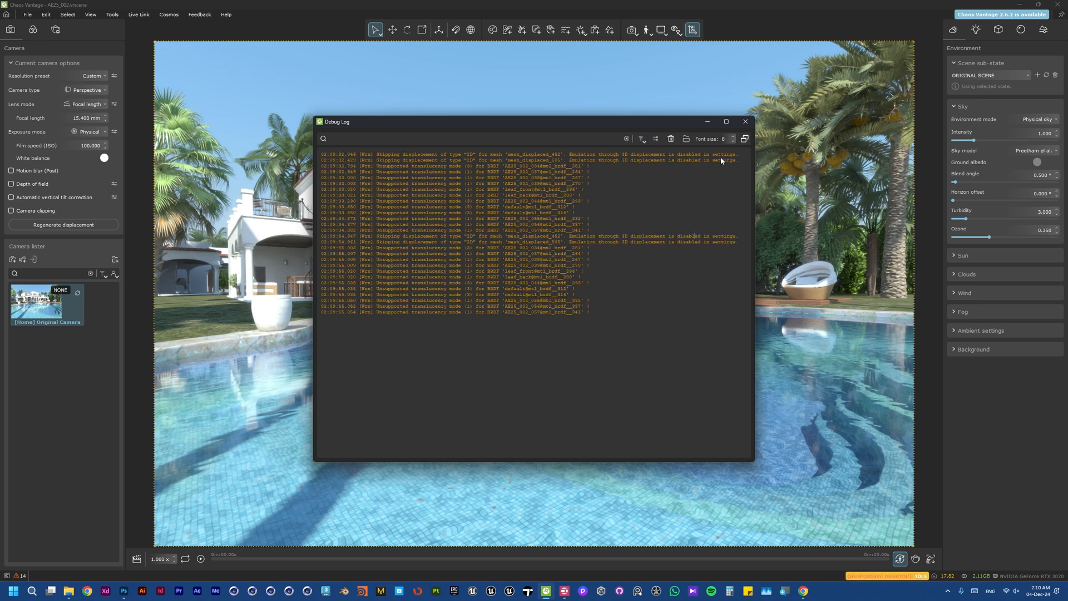
{"action": "left_click", "coordinate": [746, 121]}
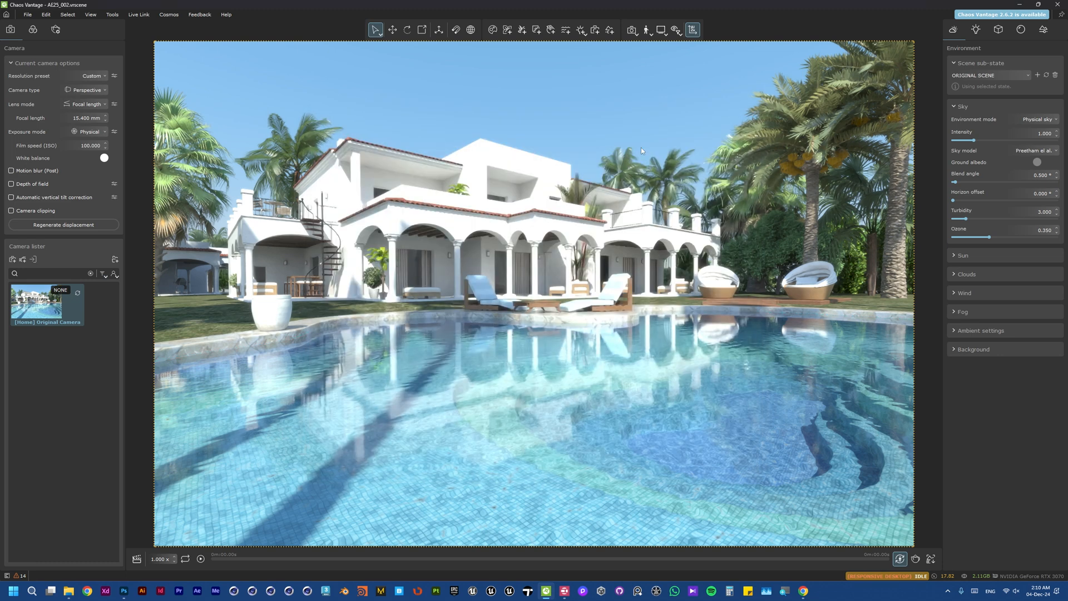
Switch to File Explorer and view AE25_002.RGB_color.png from the scene's passess folder in a maximized viewer.
{"action": "left_click", "coordinate": [565, 591]}
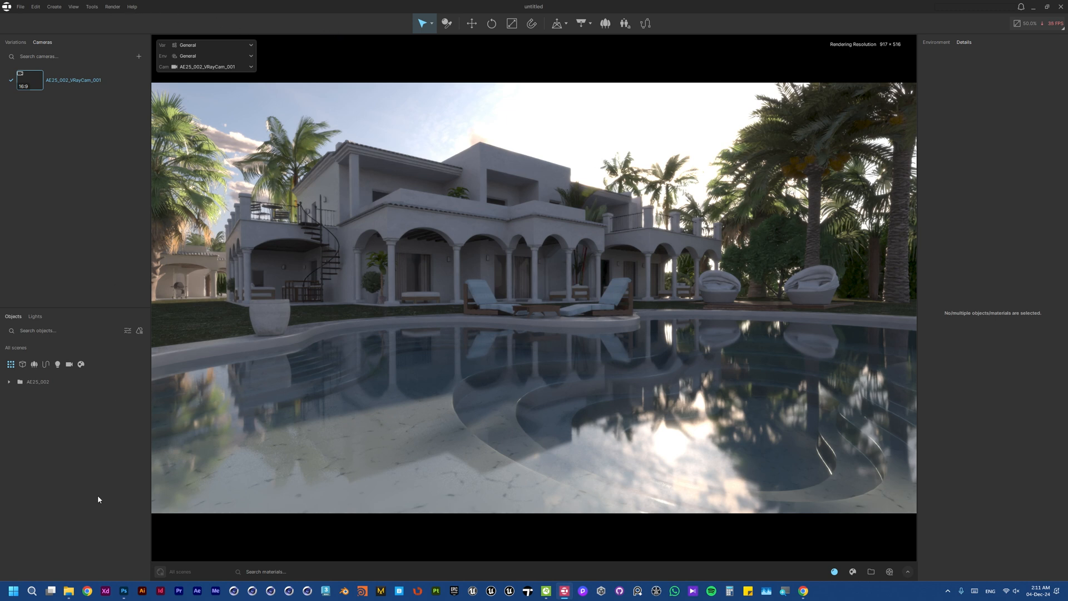
{"action": "left_click", "coordinate": [69, 590]}
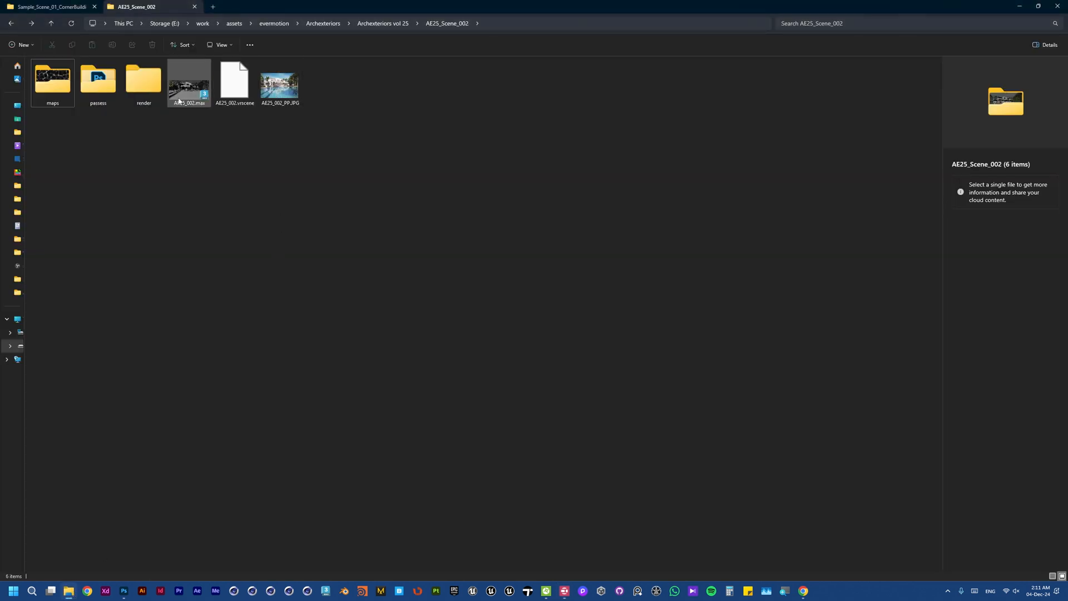
{"action": "double_click", "coordinate": [112, 93]}
{"action": "double_click", "coordinate": [97, 159]}
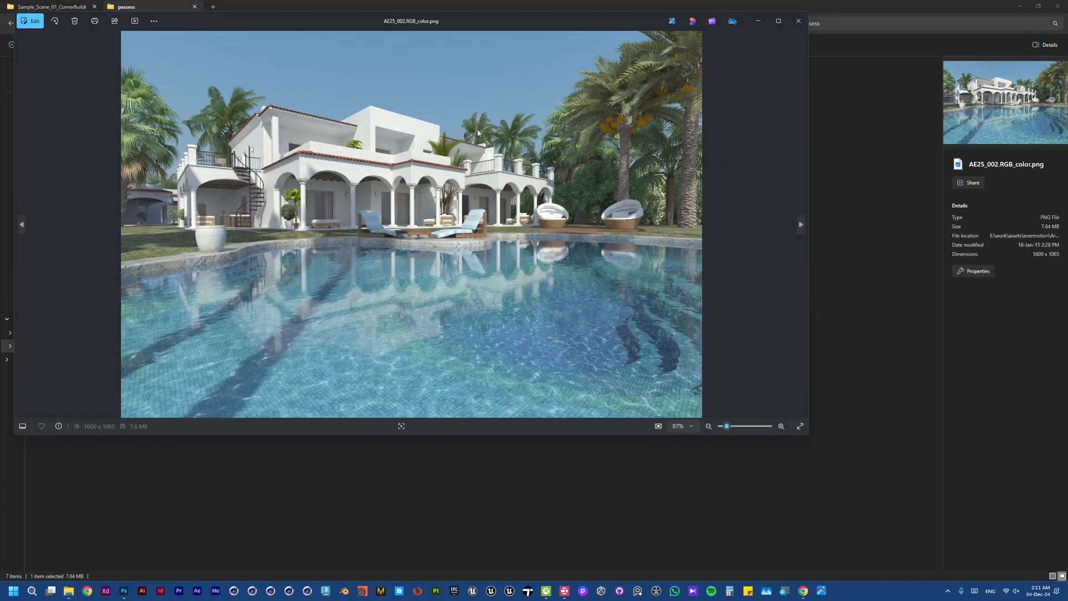
{"action": "double_click", "coordinate": [467, 22]}
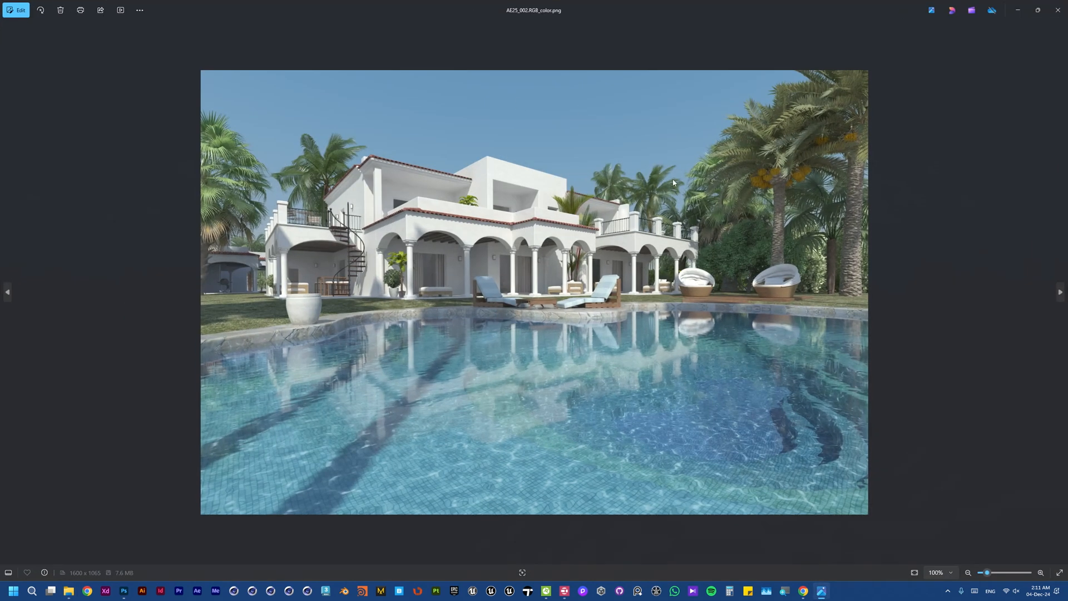
{"action": "left_click", "coordinate": [1018, 10]}
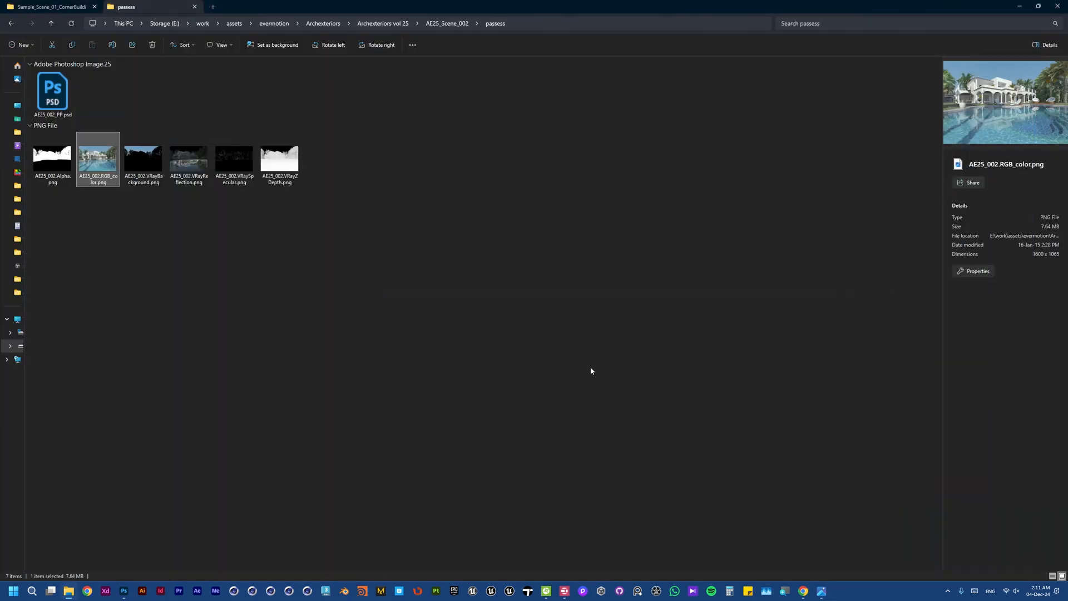
Switch to Chrome and view the Scene 2 AE25 preview image on Evermotion's Archexteriors vol. 25 page.
{"action": "left_click", "coordinate": [808, 595]}
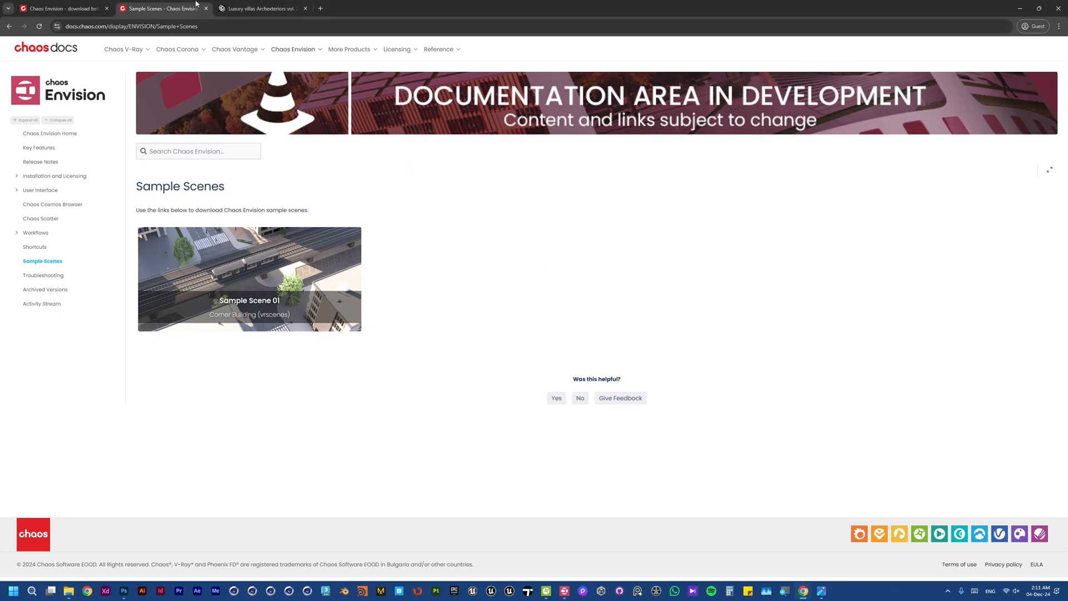
{"action": "left_click", "coordinate": [260, 8]}
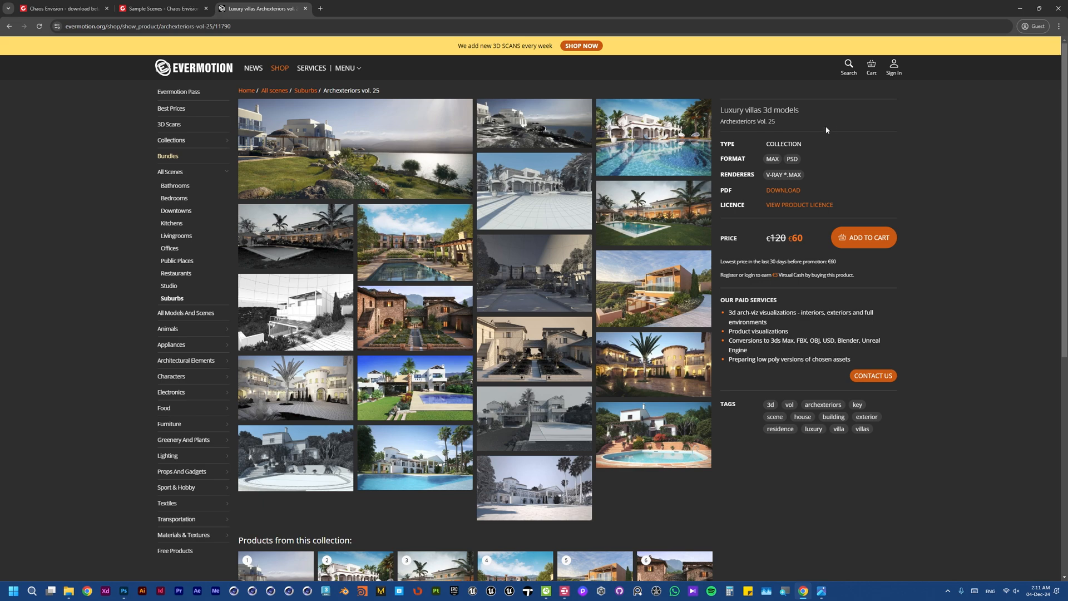
{"action": "left_click", "coordinate": [677, 142]}
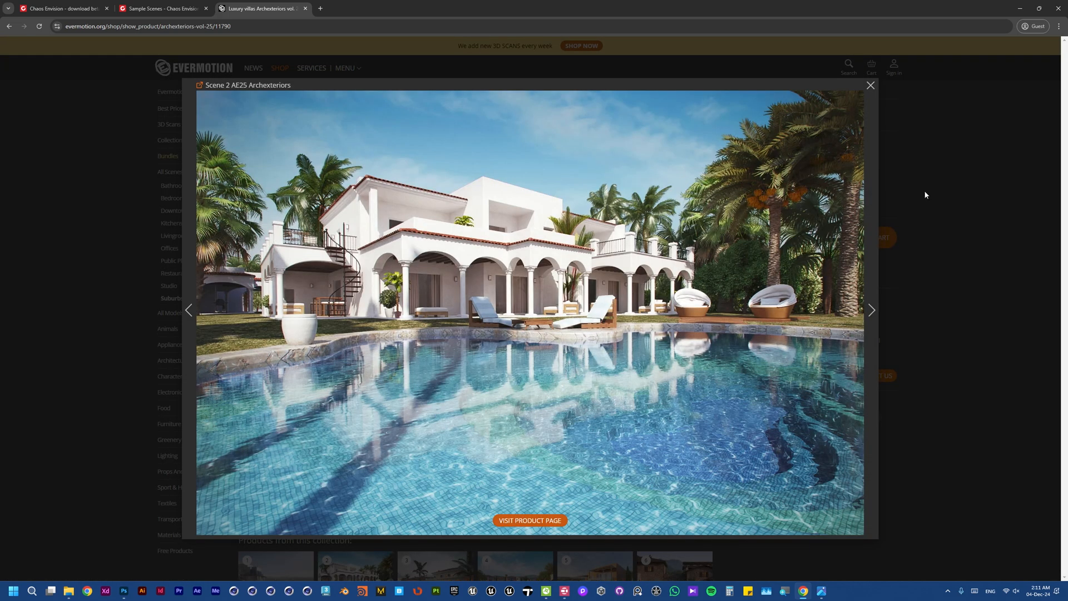
{"action": "left_click", "coordinate": [1020, 102]}
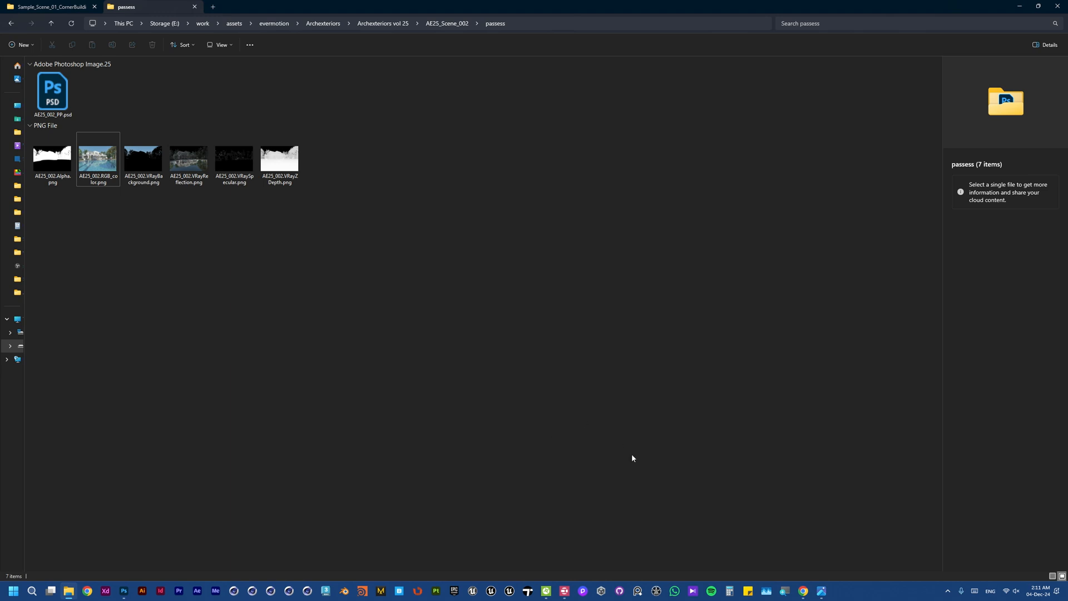
Switch to Chaos Vantage, view its render without the interface panels, and compare it with the Chaos Envision viewport.
{"action": "left_click", "coordinate": [545, 591]}
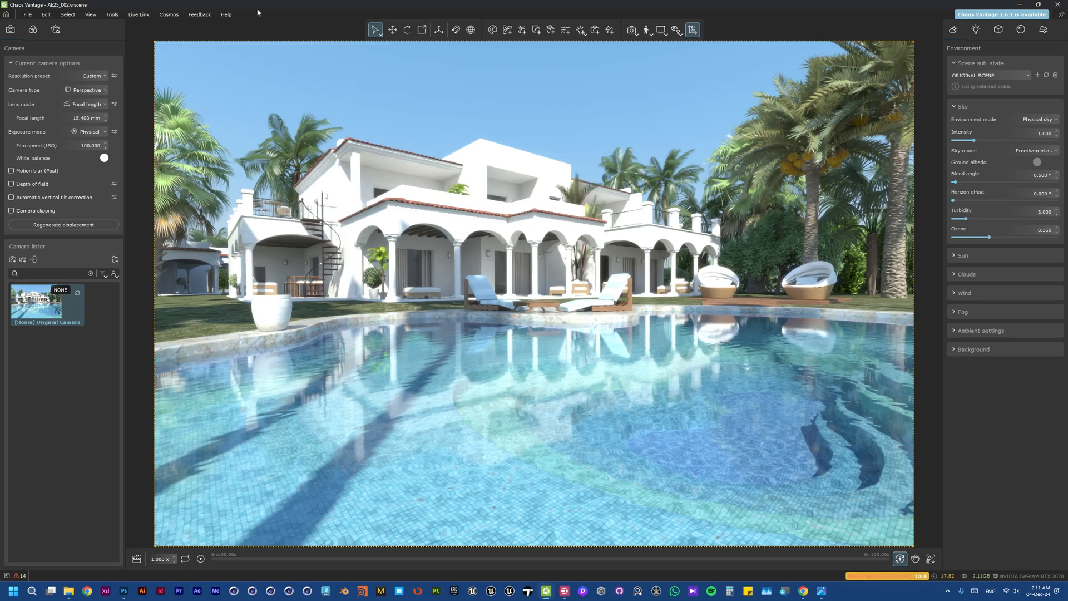
{"action": "key", "text": "Tab"}
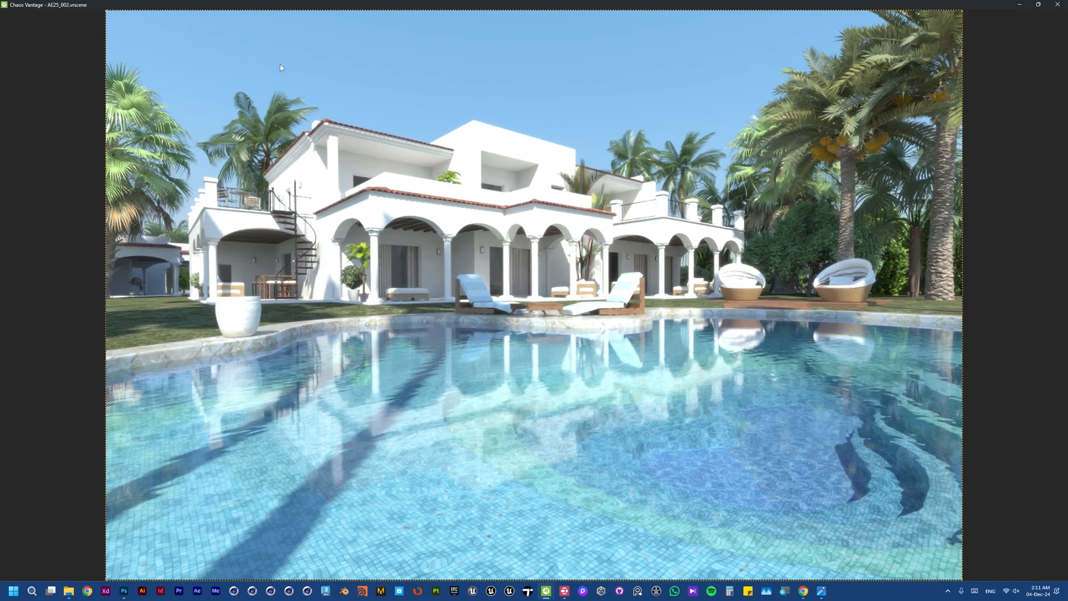
{"action": "key", "text": "alt+Tab"}
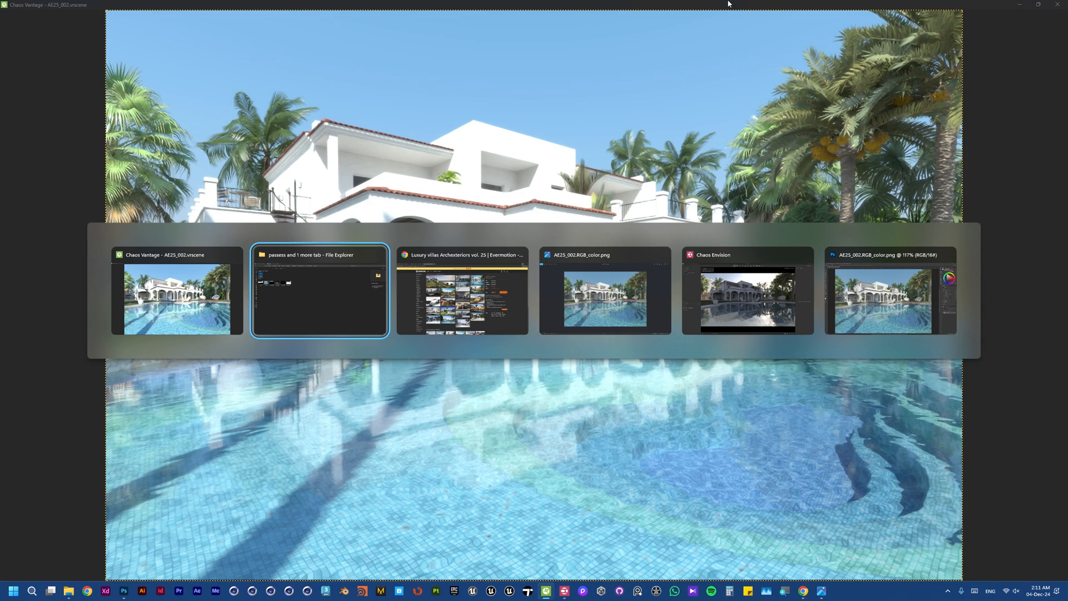
{"action": "key", "text": "alt+Tab"}
{"action": "key", "text": "alt+Tab"}
{"action": "key", "text": "alt+Tab"}
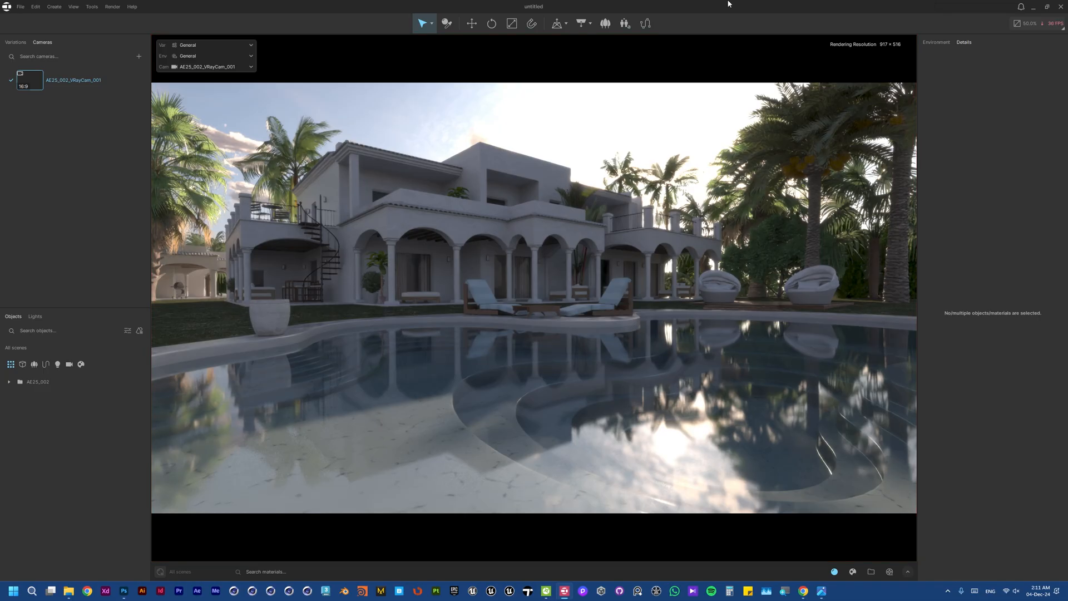
Return to Chaos Vantage, restore the interface panels, and set the sun position mode to Altitude/Azimuth.
{"action": "key", "text": "Tab"}
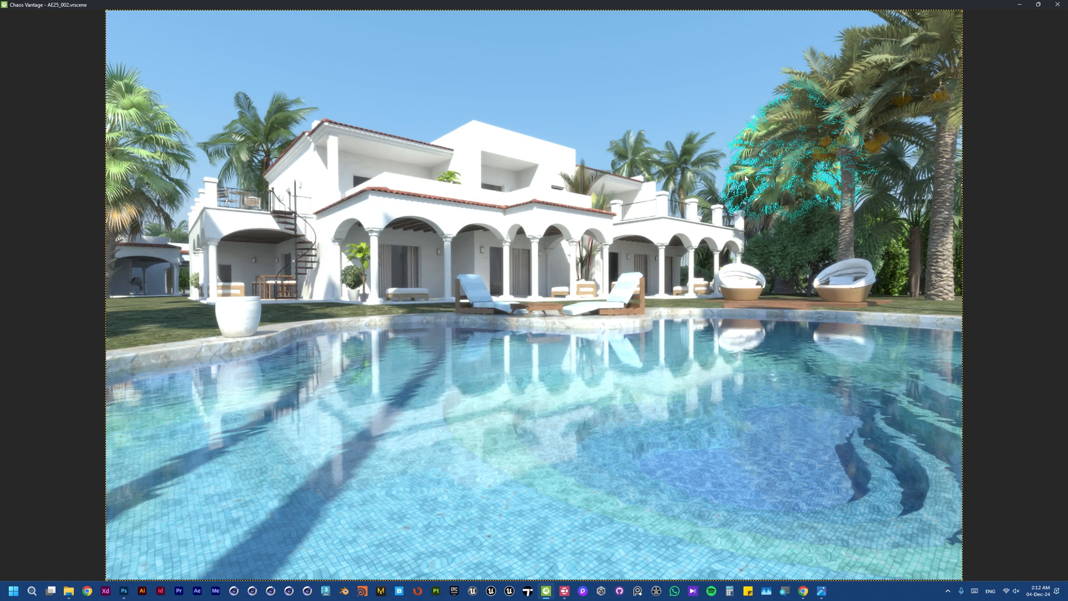
{"action": "key", "text": "F11"}
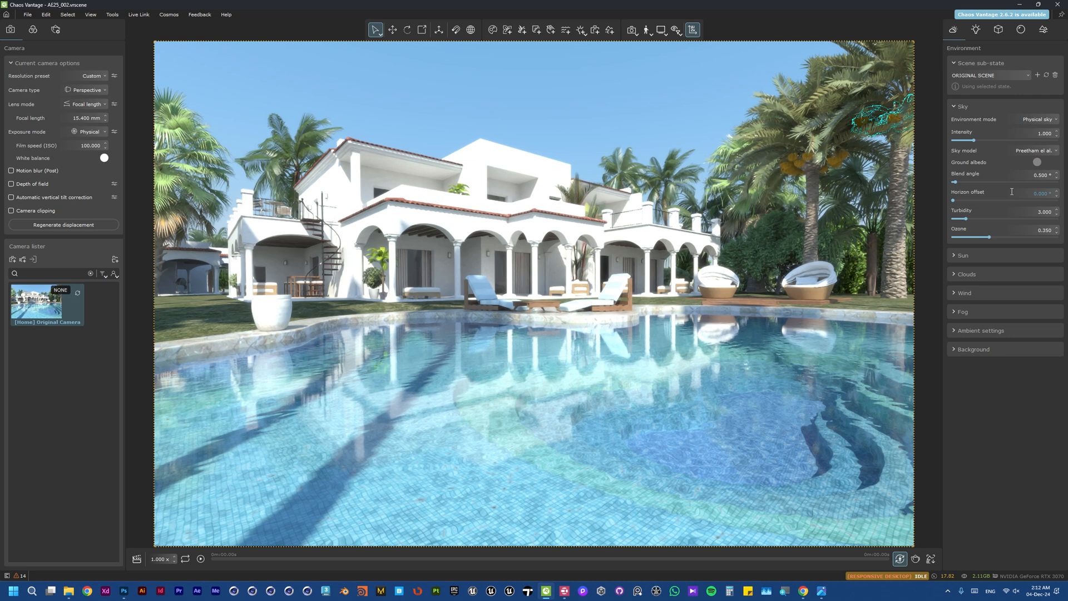
{"action": "left_click", "coordinate": [1029, 255]}
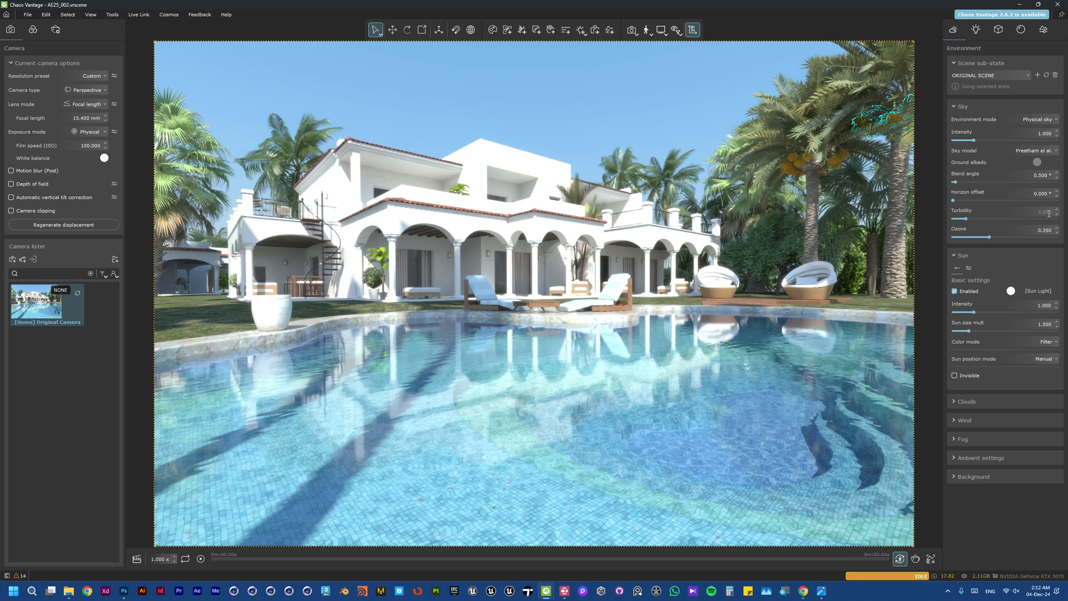
{"action": "left_click", "coordinate": [1047, 359]}
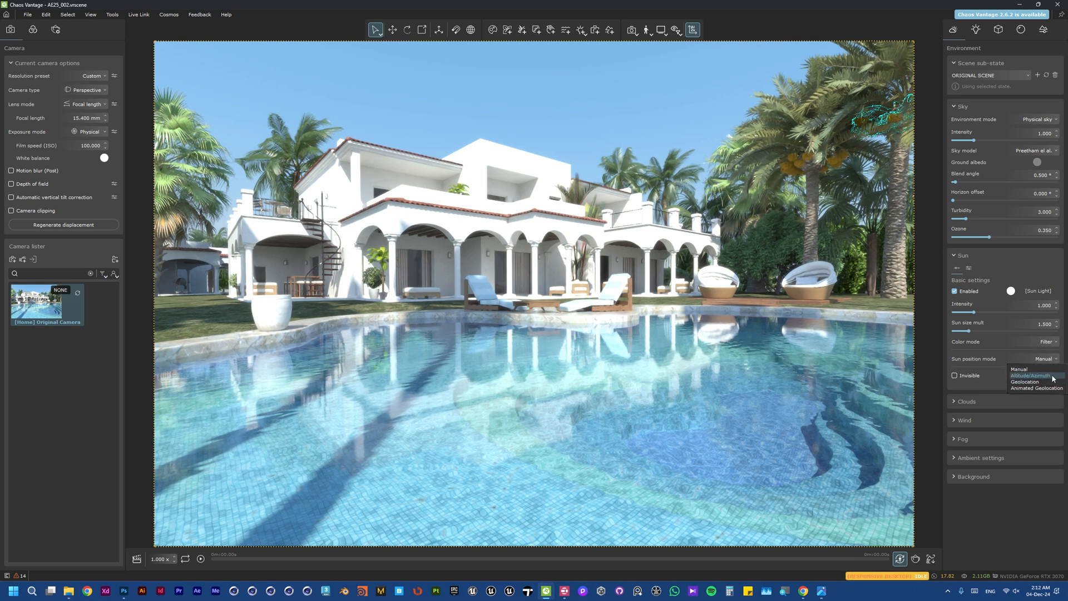
{"action": "left_click", "coordinate": [1052, 379]}
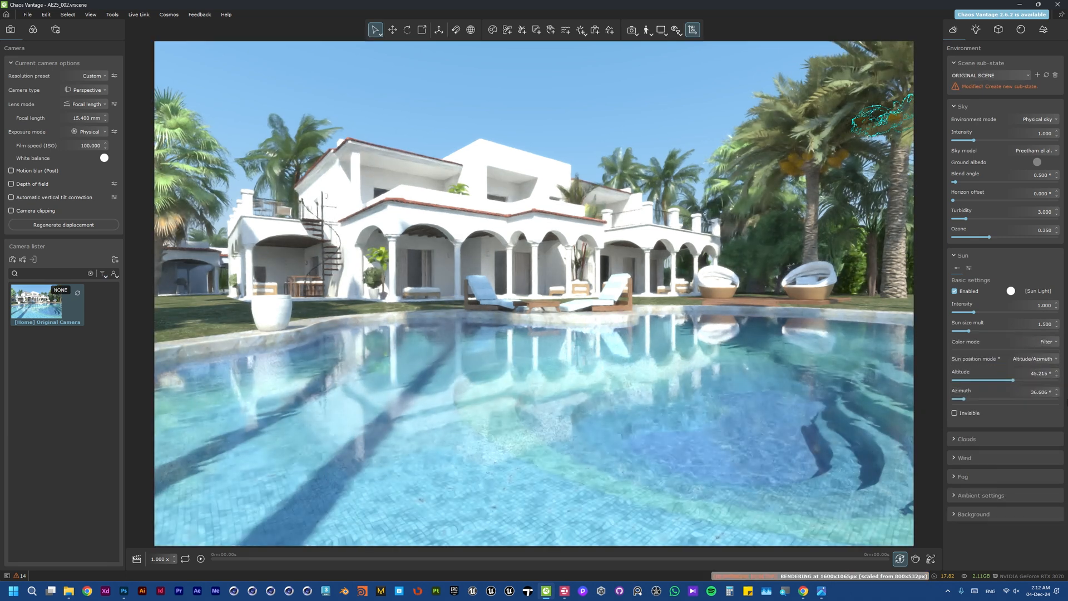
Switch to Chaos Envision and set the sun elevation to 45.00°, using the Chaos Vantage sun altitude as reference.
{"action": "left_click", "coordinate": [1038, 374]}
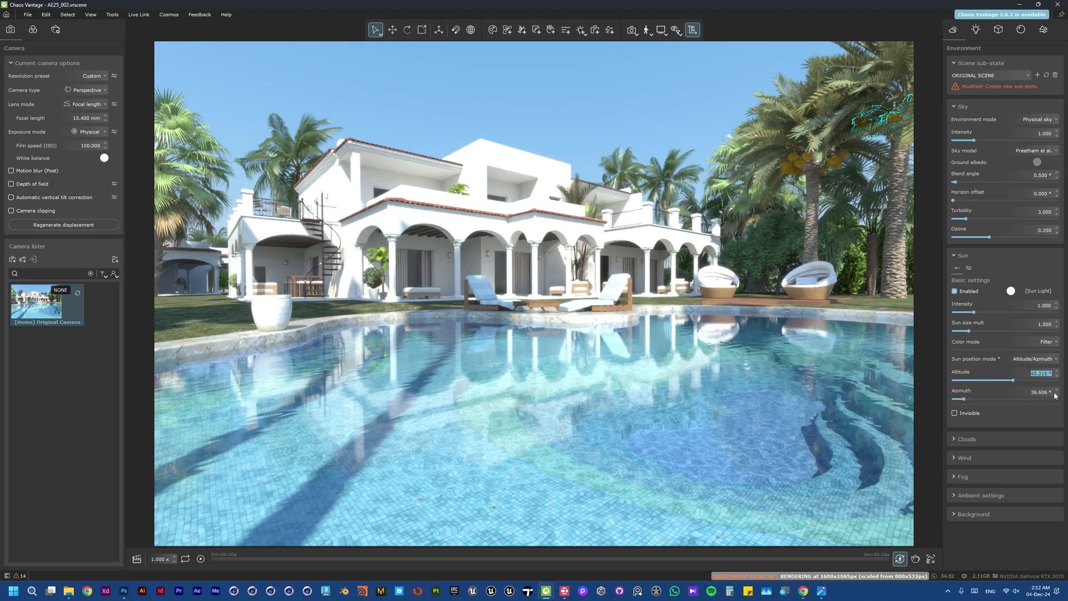
{"action": "key", "text": "alt+Tab"}
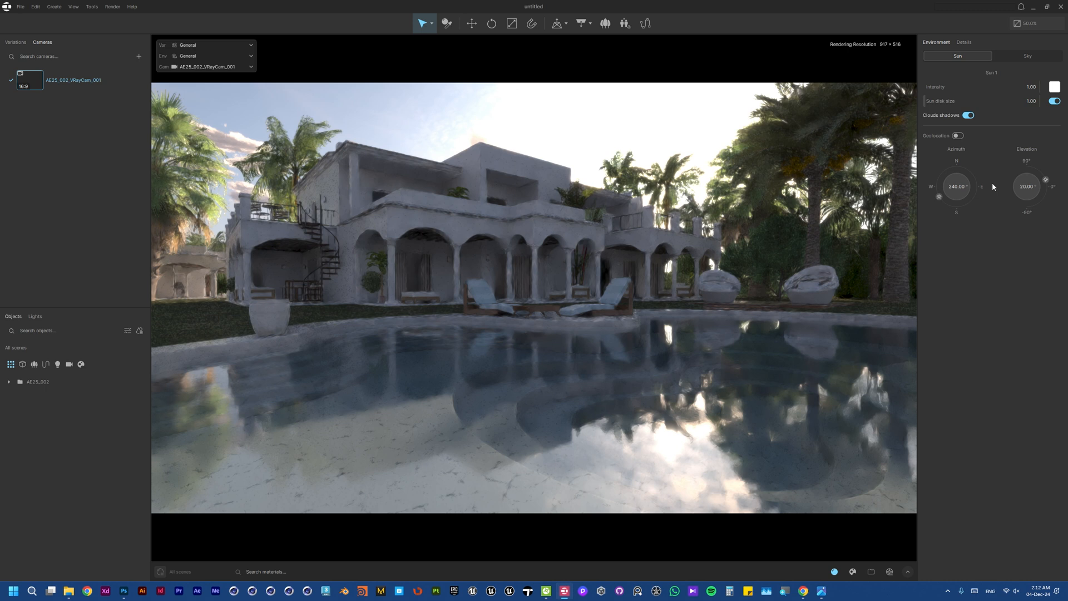
{"action": "left_click", "coordinate": [1025, 188]}
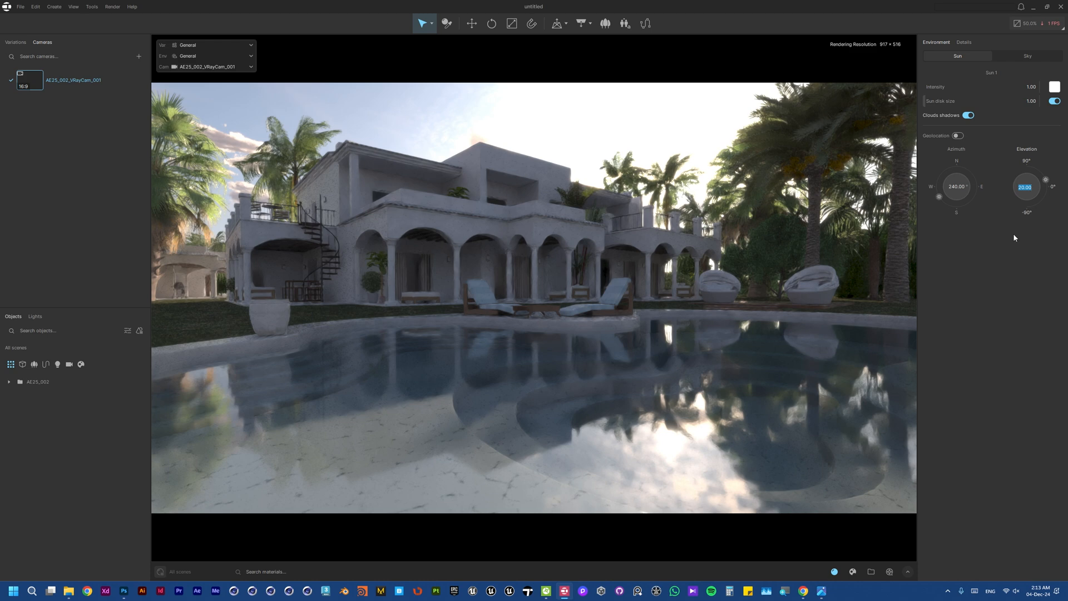
{"action": "key", "text": "alt+Tab"}
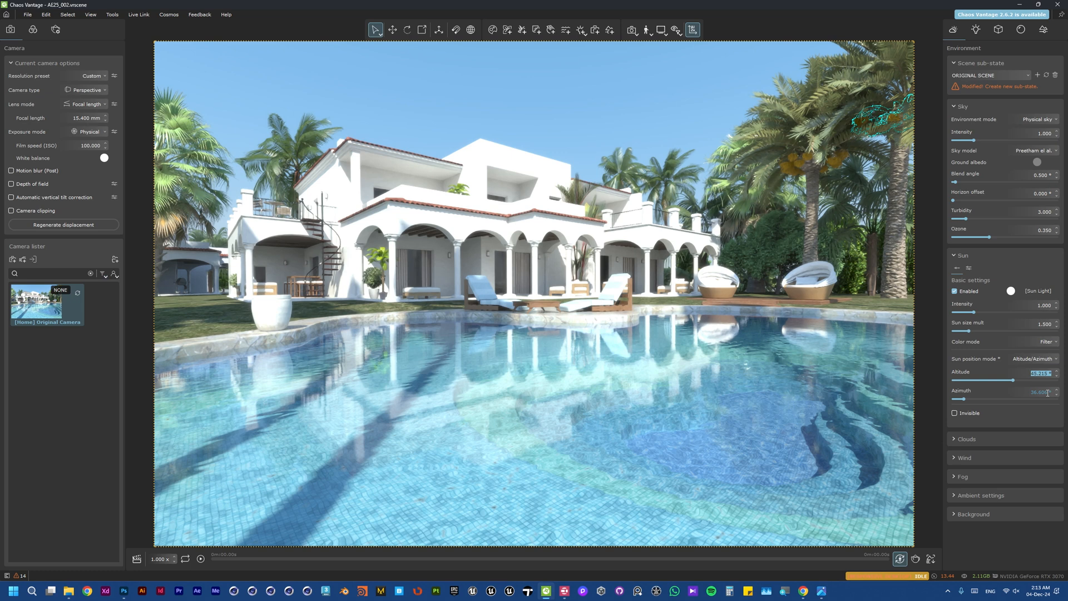
{"action": "key", "text": "alt+Tab"}
{"action": "left_click", "coordinate": [1026, 4]}
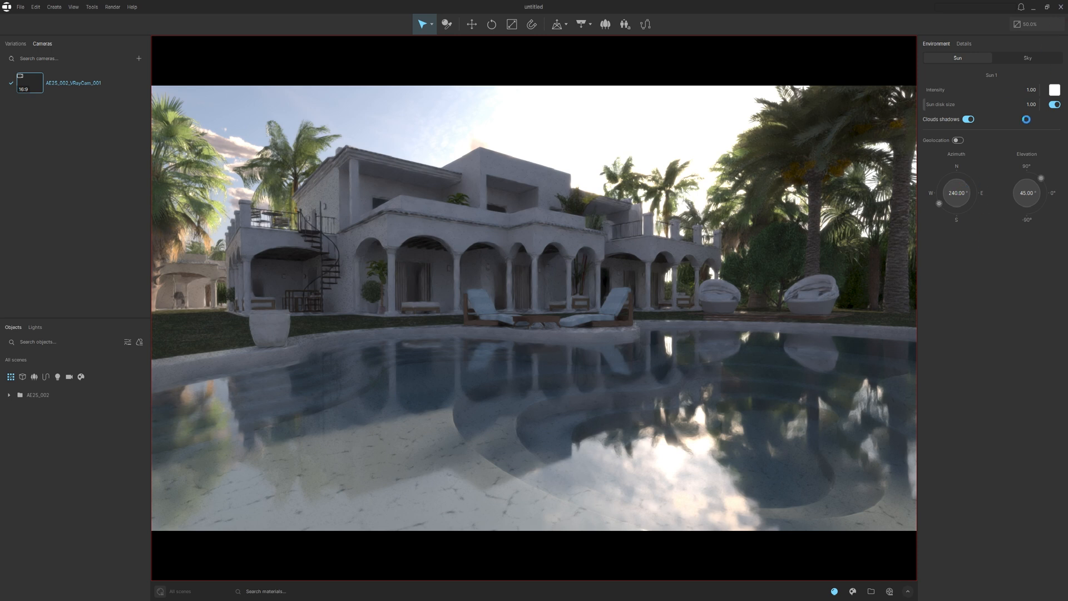
Close the AE25_002.RGB_color.png image viewer window and return to Chaos Envision.
{"action": "key", "text": "alt+Tab"}
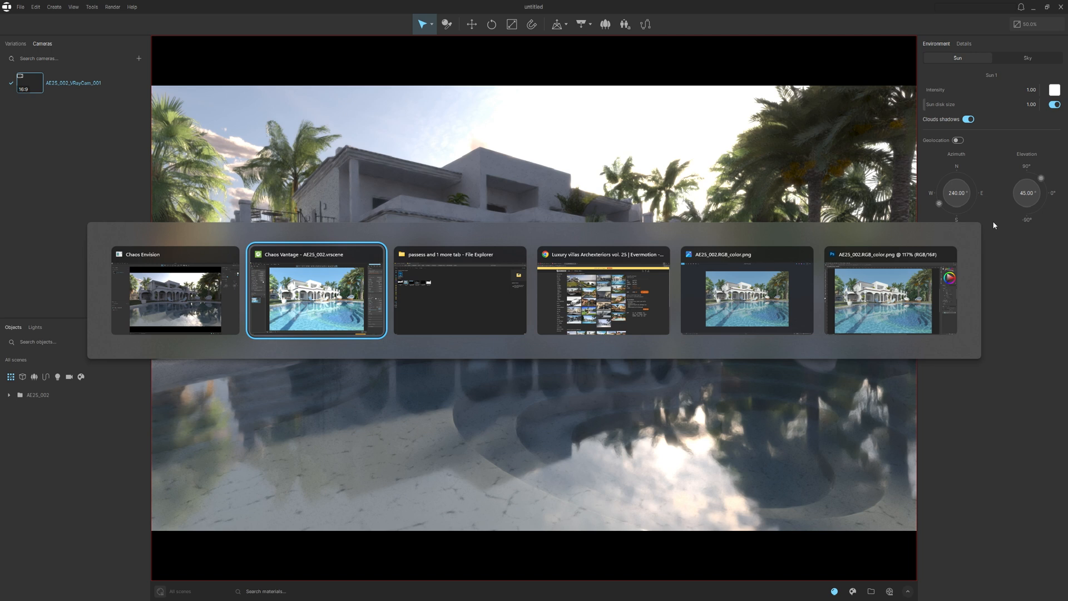
{"action": "left_click", "coordinate": [804, 255]}
{"action": "left_click", "coordinate": [390, 309]}
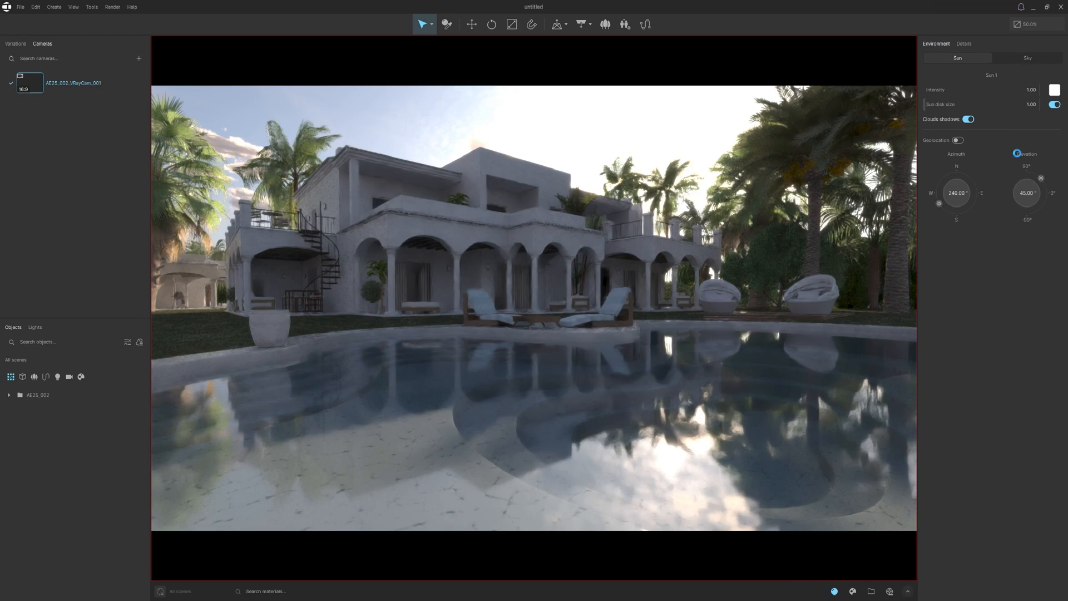
{"action": "key", "text": "alt+Tab"}
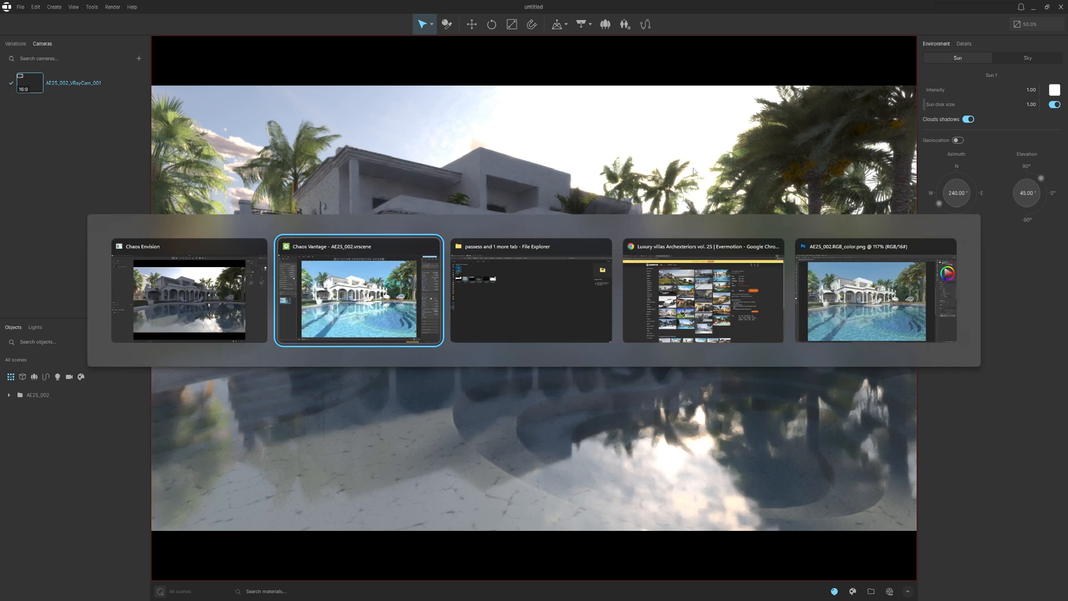
{"action": "left_click", "coordinate": [219, 281]}
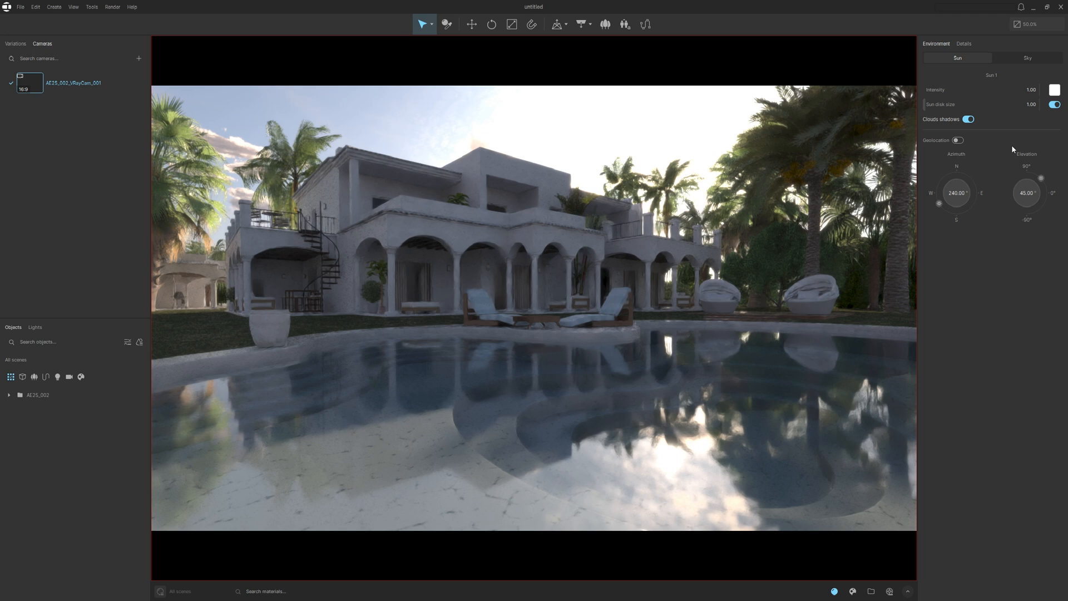
Sort the Task Manager processes by memory, end the unresponsive Envision_Release.exe task, and close Task Manager.
{"action": "key", "text": "ctrl+shift+Escape"}
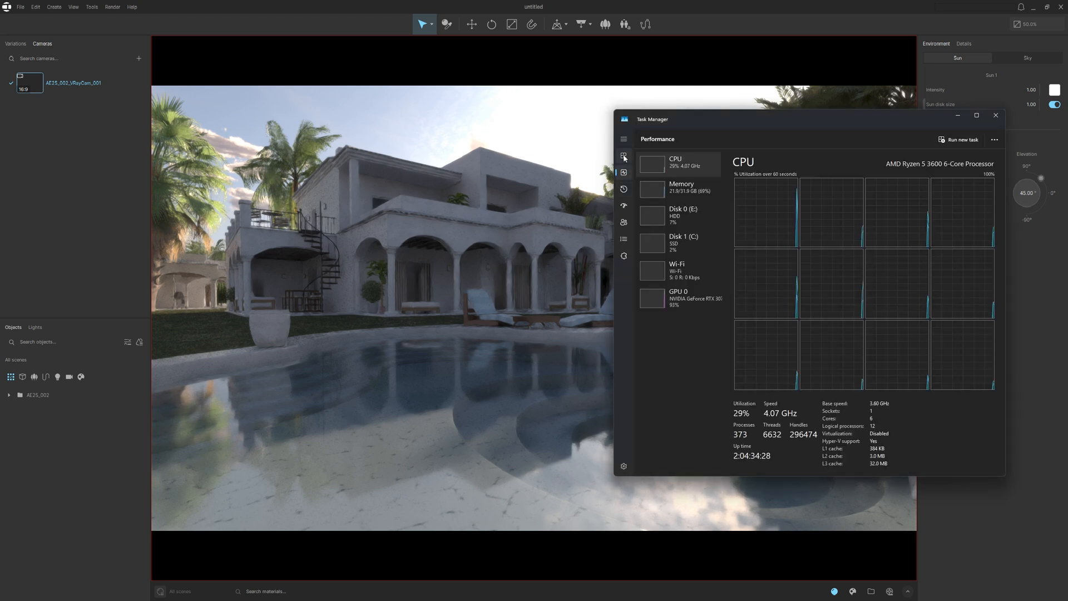
{"action": "left_click", "coordinate": [623, 155]}
{"action": "left_click", "coordinate": [886, 161]}
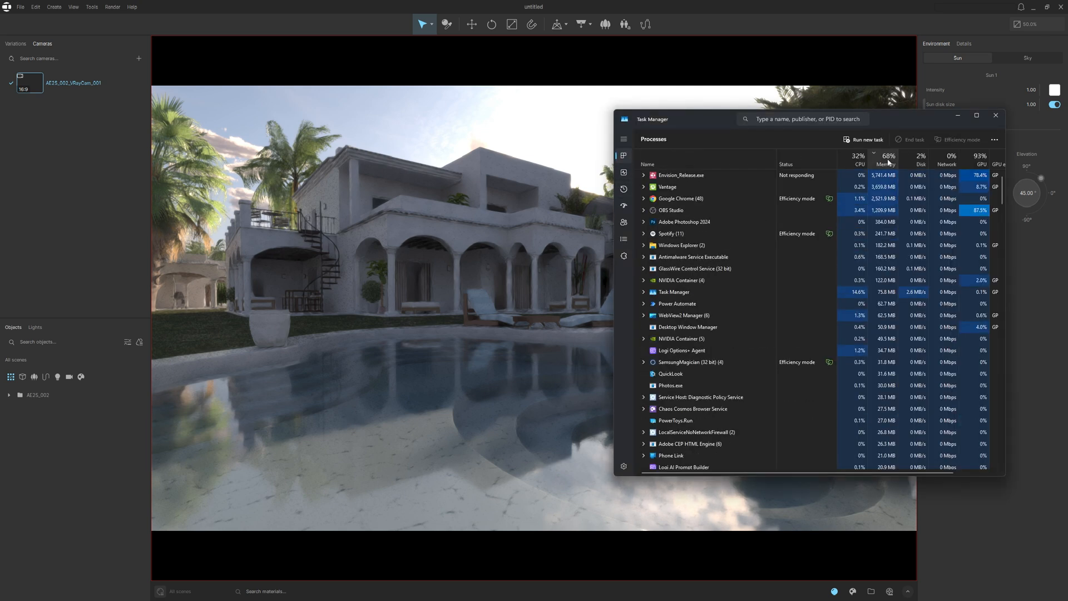
{"action": "right_click", "coordinate": [687, 175]}
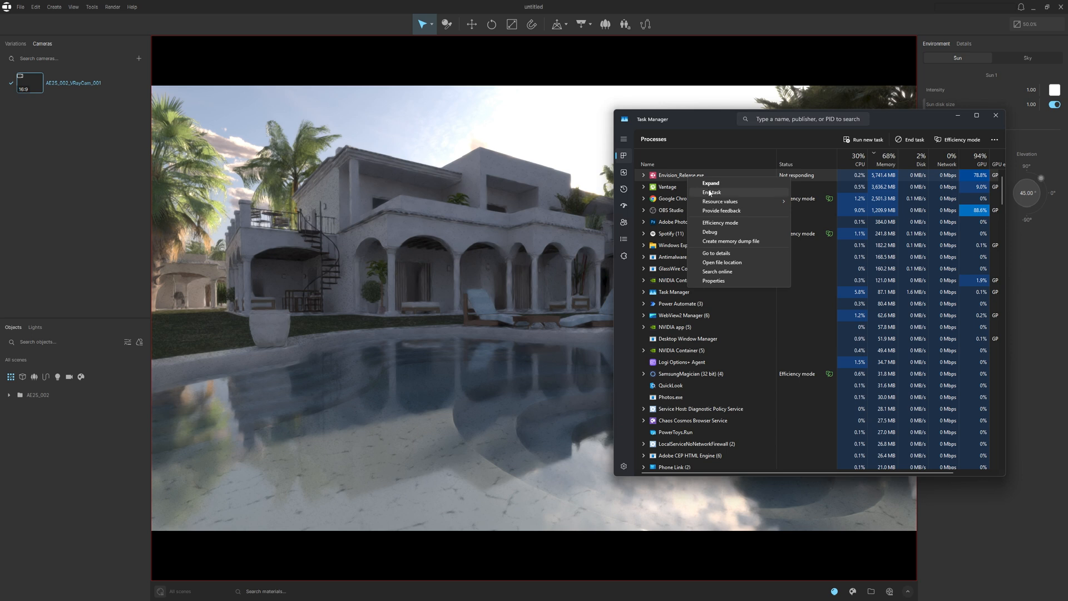
{"action": "left_click", "coordinate": [723, 192]}
{"action": "left_click", "coordinate": [995, 117]}
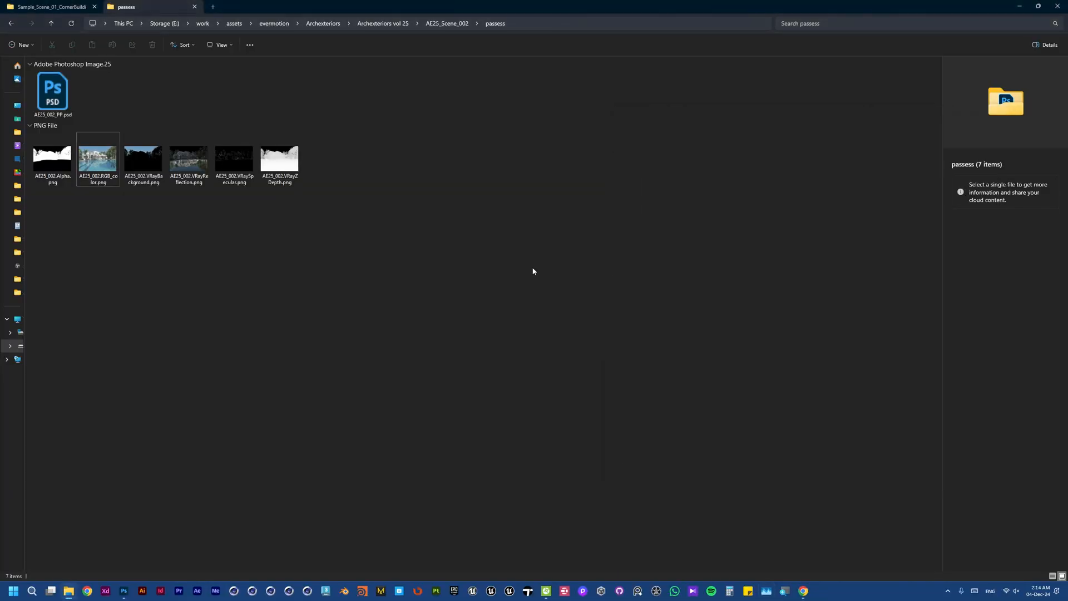
Relaunch Chaos Envision and go through the onboarding pages until they are dismissed.
{"action": "left_click", "coordinate": [564, 590]}
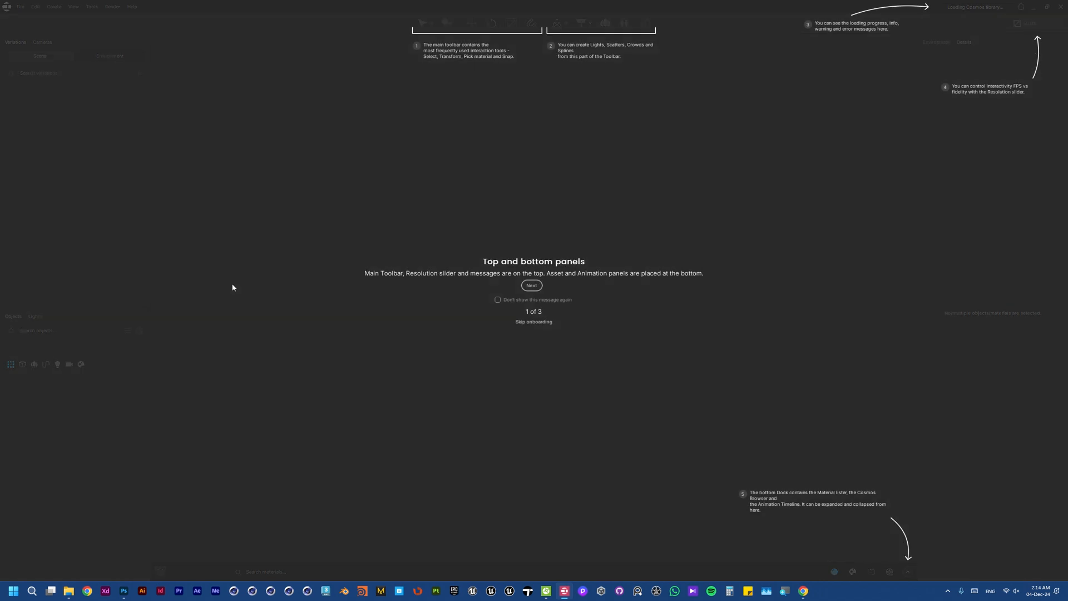
{"action": "left_click", "coordinate": [532, 286]}
{"action": "left_click", "coordinate": [546, 285]}
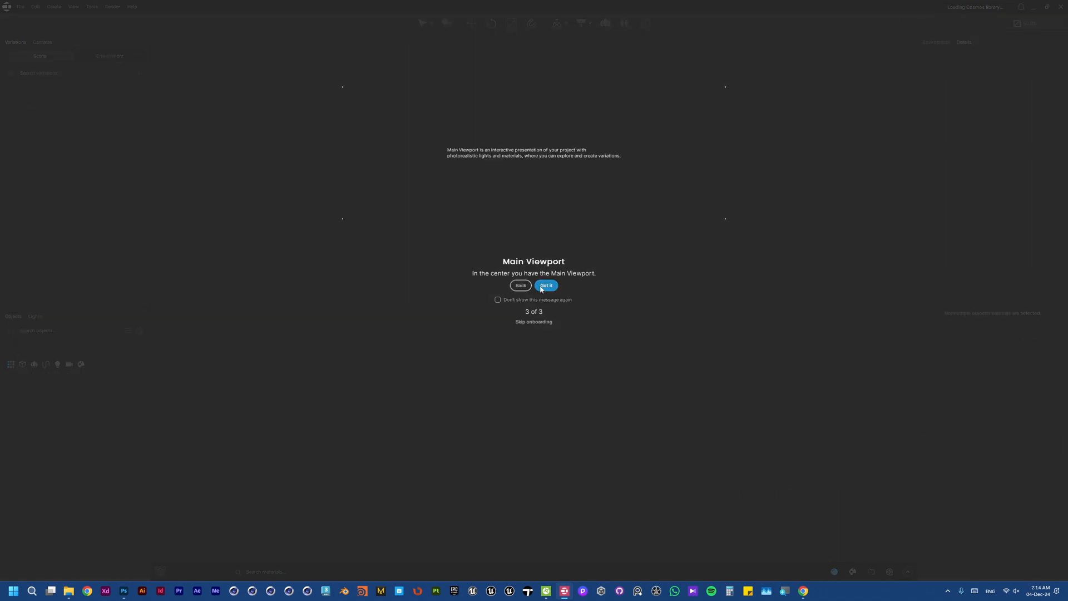
{"action": "left_click", "coordinate": [546, 286]}
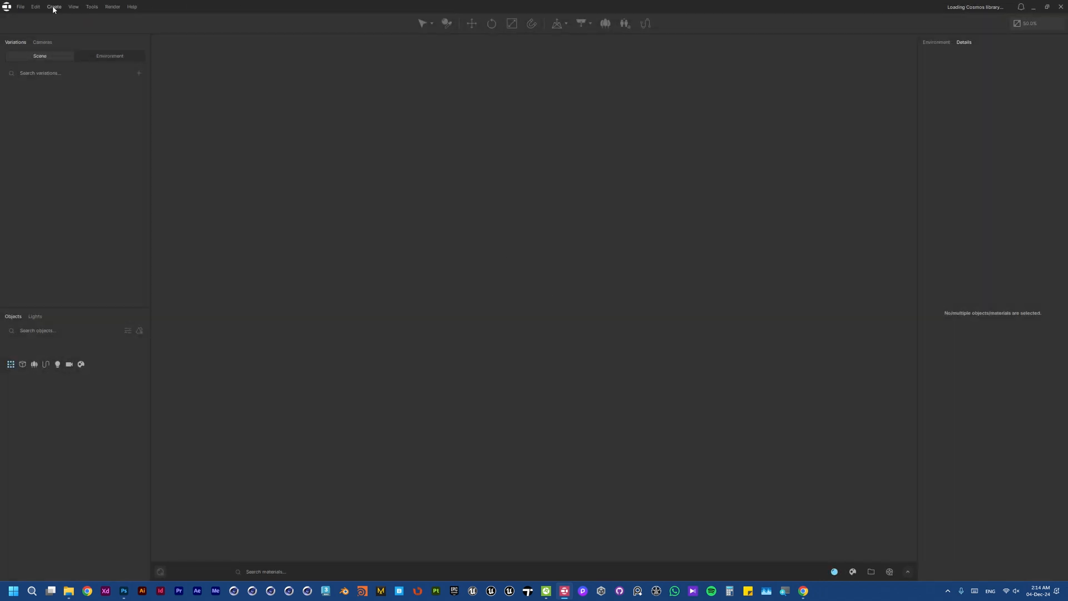
Open AE25_002.vrscene from the AE25_Scene_002 folder and dismiss the V-Ray scene import notifications.
{"action": "left_click", "coordinate": [21, 7]}
{"action": "left_click", "coordinate": [36, 33]}
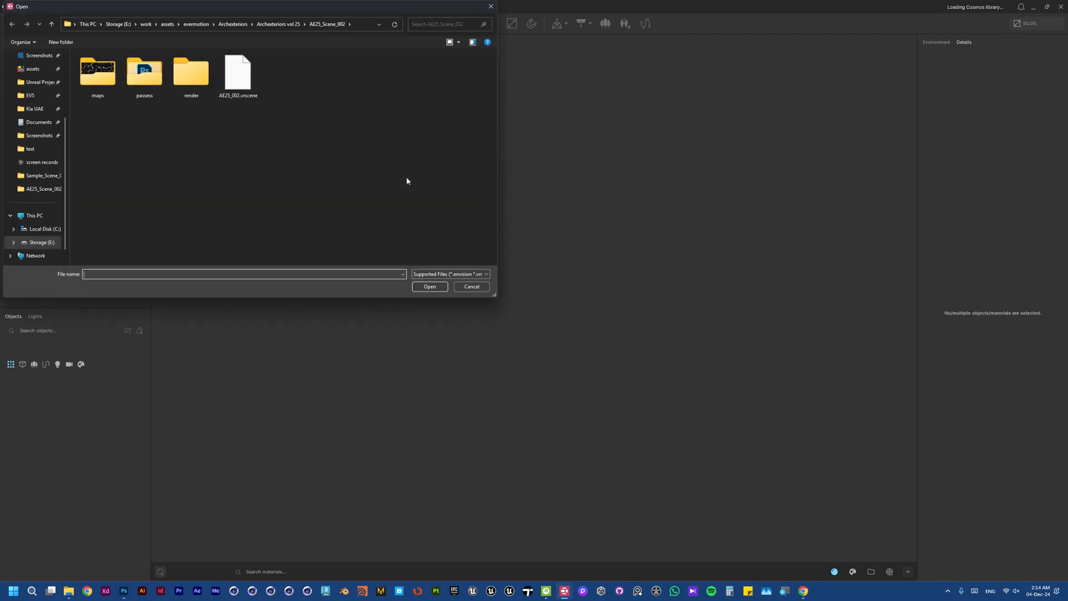
{"action": "double_click", "coordinate": [237, 76]}
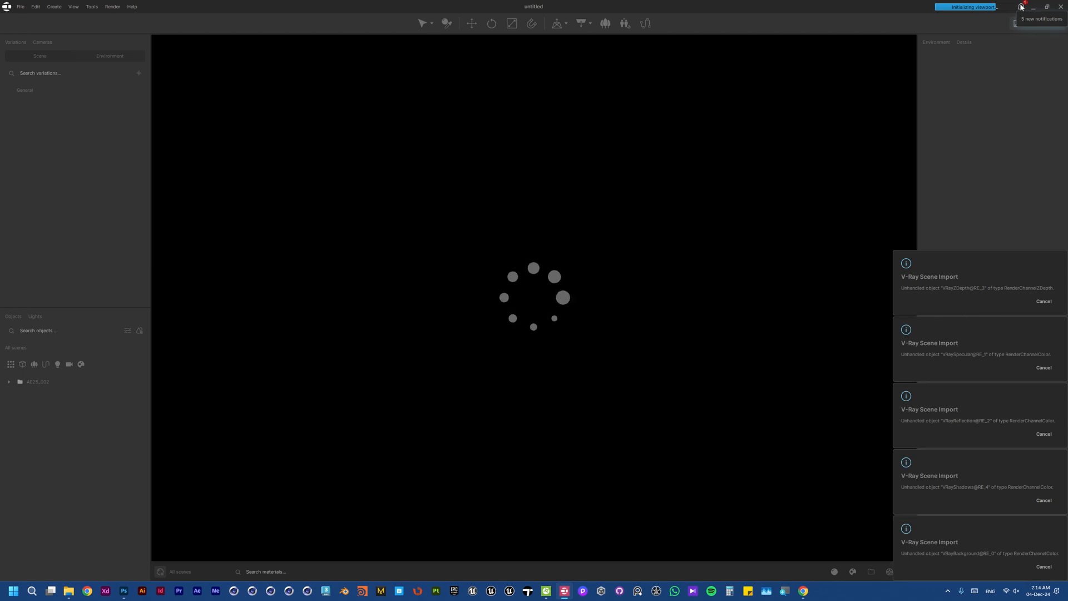
{"action": "left_click", "coordinate": [1021, 7]}
{"action": "left_click", "coordinate": [1043, 24]}
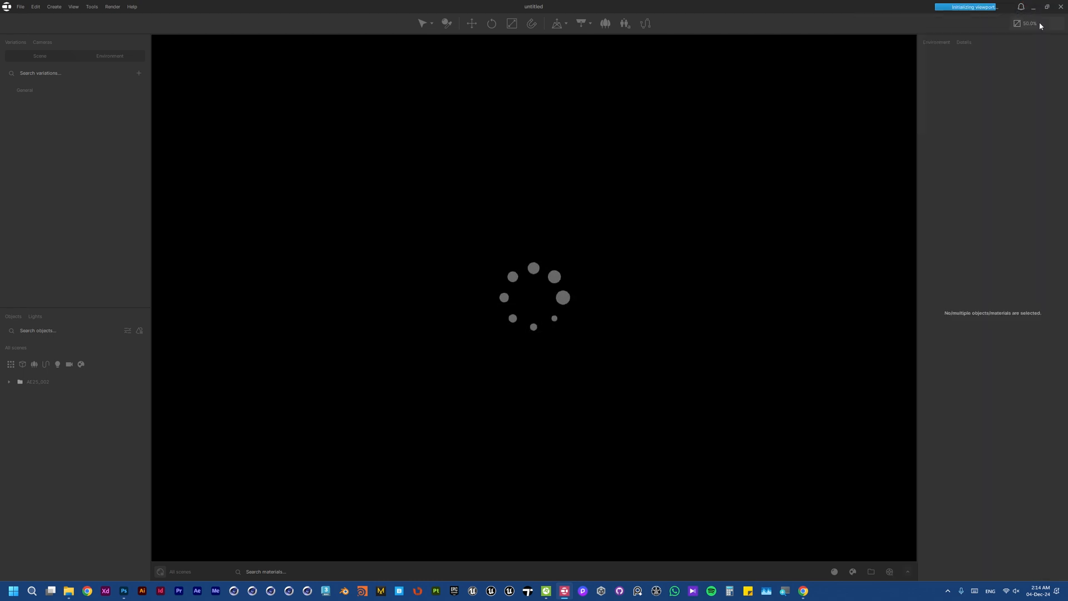
{"action": "left_click", "coordinate": [1019, 10]}
{"action": "left_click", "coordinate": [1019, 10]}
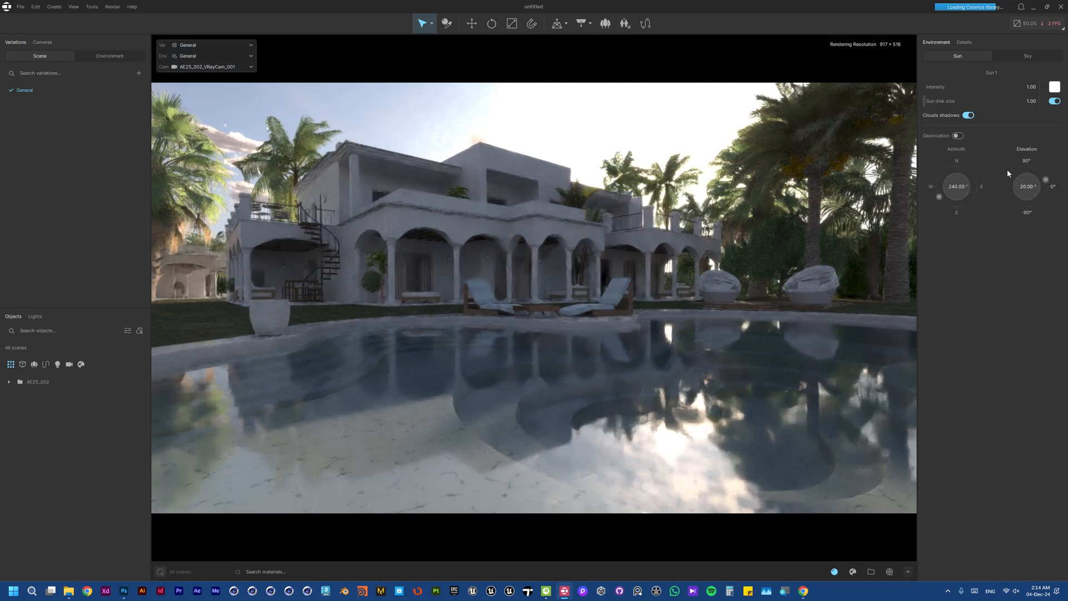
Set the sun elevation to 45° in the reloaded scene.
{"action": "left_click", "coordinate": [1027, 187]}
{"action": "type", "text": "45"}
{"action": "key", "text": "Return"}
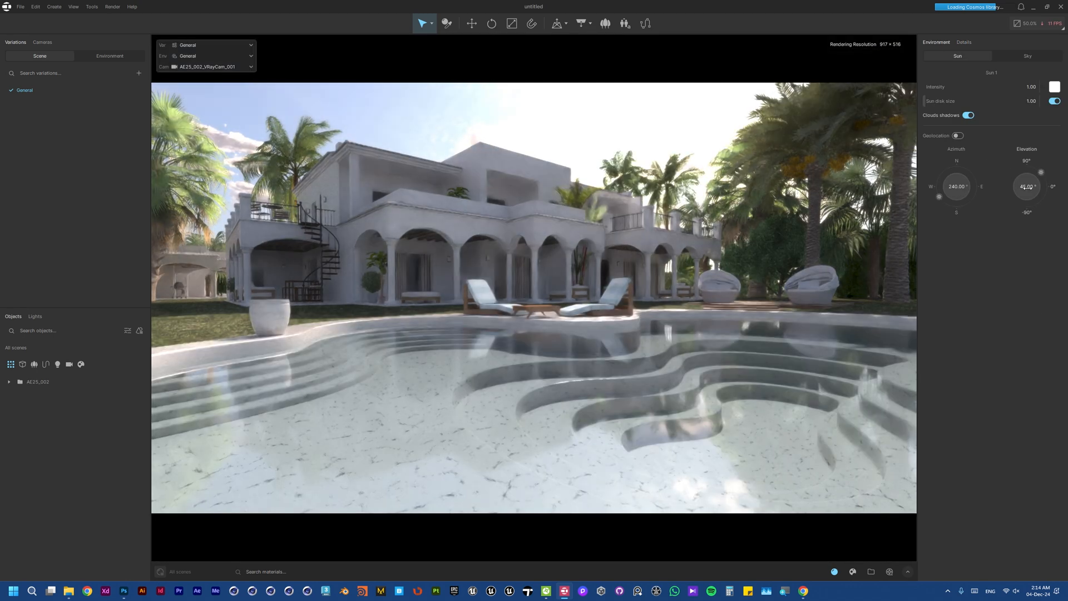
Try a sun azimuth of 36° and undo the change.
{"action": "left_click", "coordinate": [957, 187]}
{"action": "type", "text": "36"}
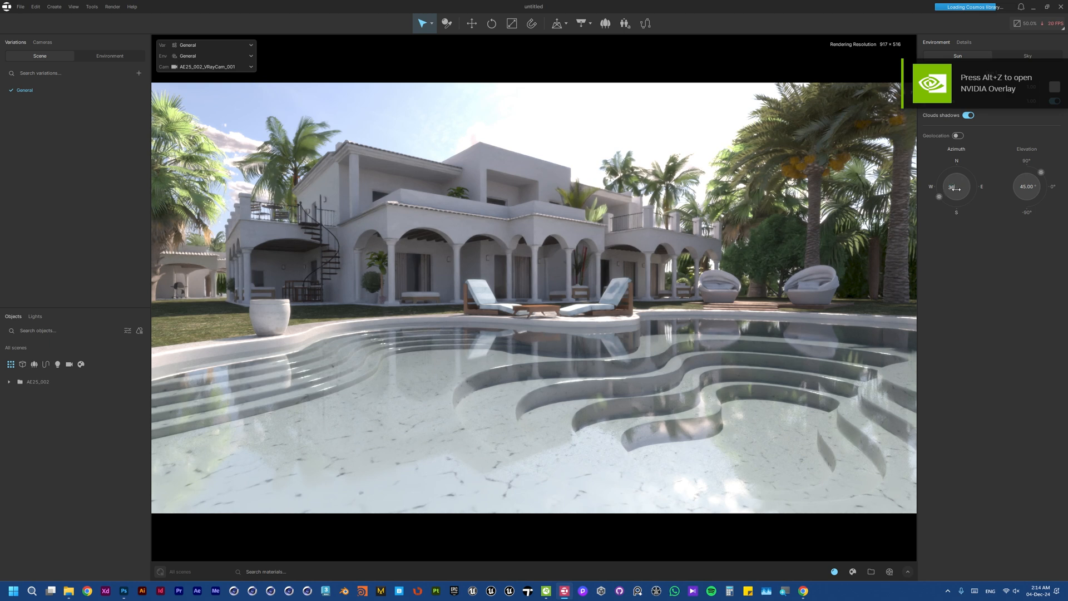
{"action": "key", "text": "Return"}
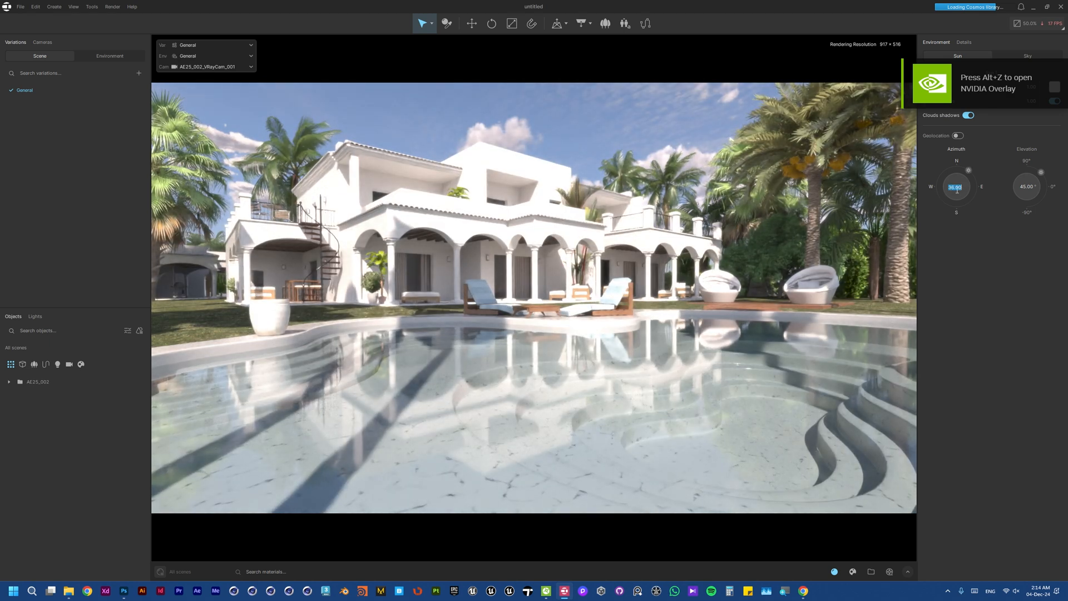
{"action": "key", "text": "ctrl+z"}
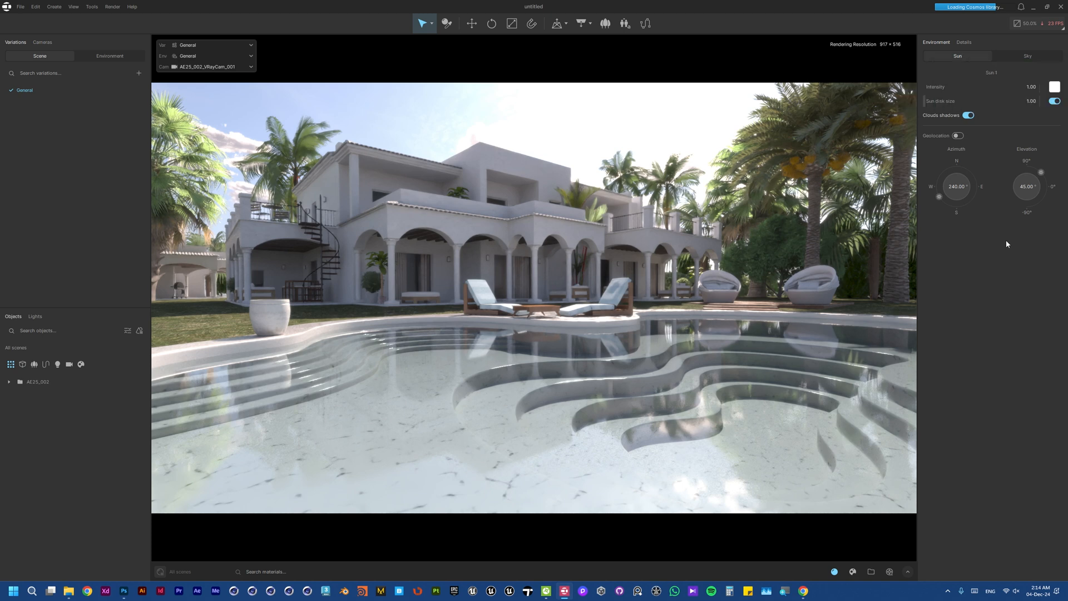
Set the sun azimuth to 36°.
{"action": "left_click", "coordinate": [955, 187]}
{"action": "type", "text": "36"}
{"action": "key", "text": "Return"}
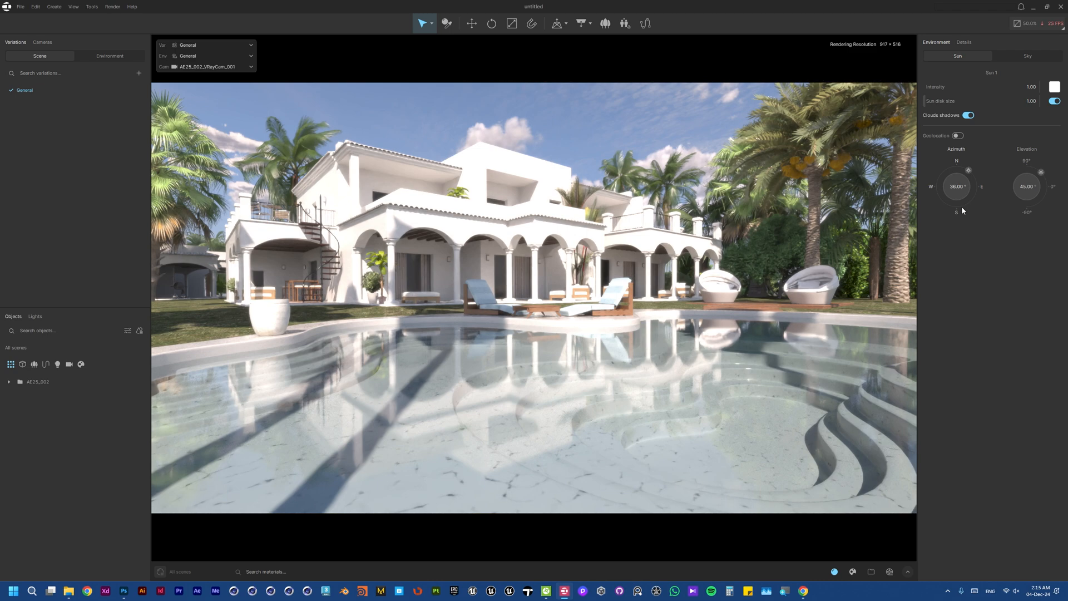
Switch back and forth between Chaos Vantage and Chaos Envision to compare the sun direction, shadows and sky in both renders.
{"action": "key", "text": "alt+Tab"}
{"action": "key", "text": "alt+Tab"}
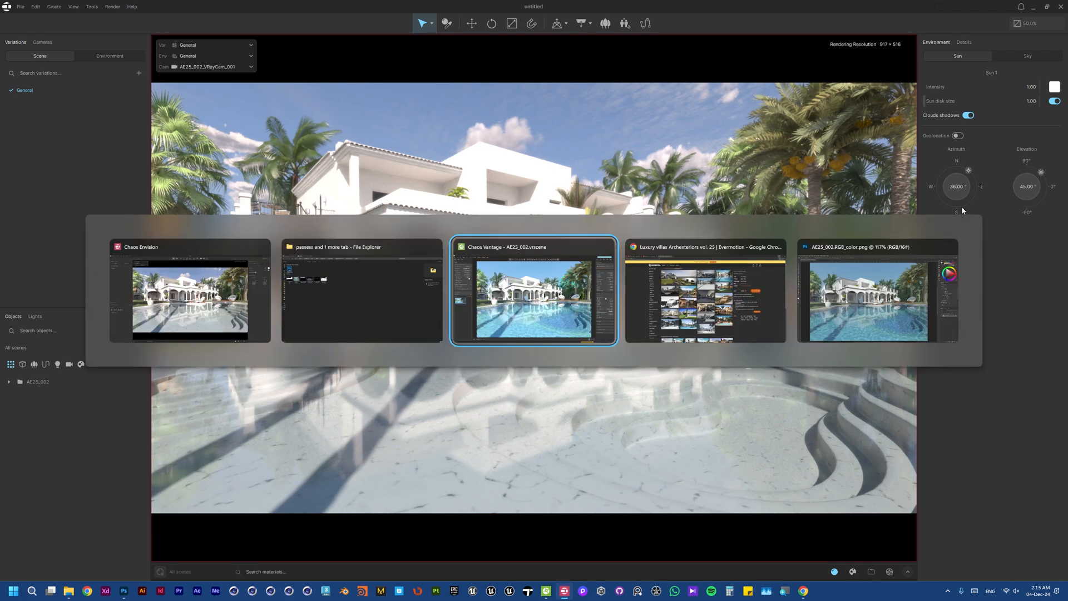
{"action": "key", "text": "alt+Tab"}
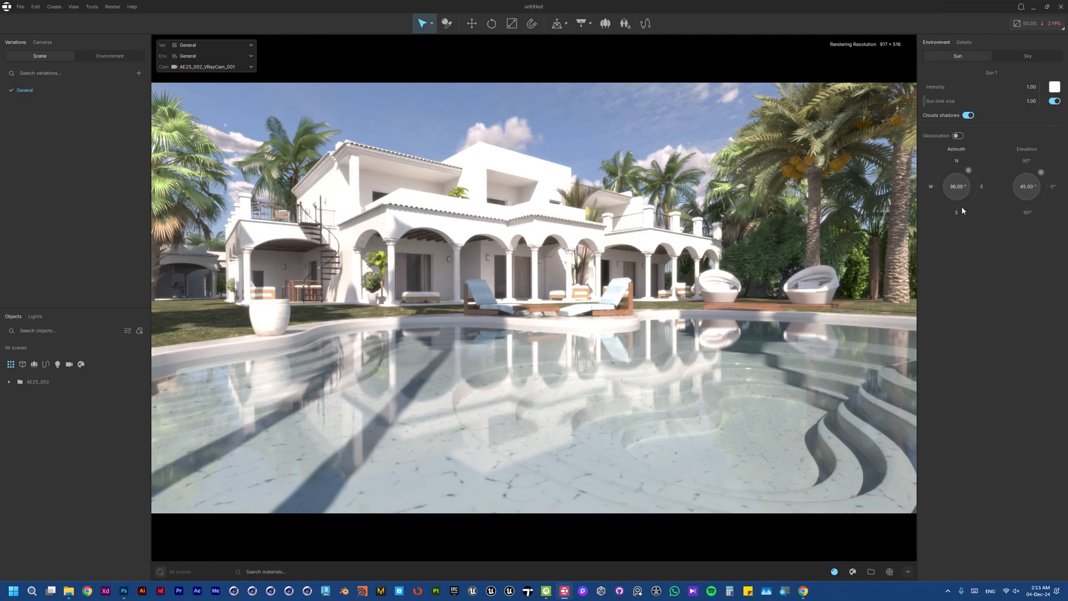
{"action": "key", "text": "alt+Tab"}
{"action": "key", "text": "alt+Tab"}
{"action": "key", "text": "alt+Tab"}
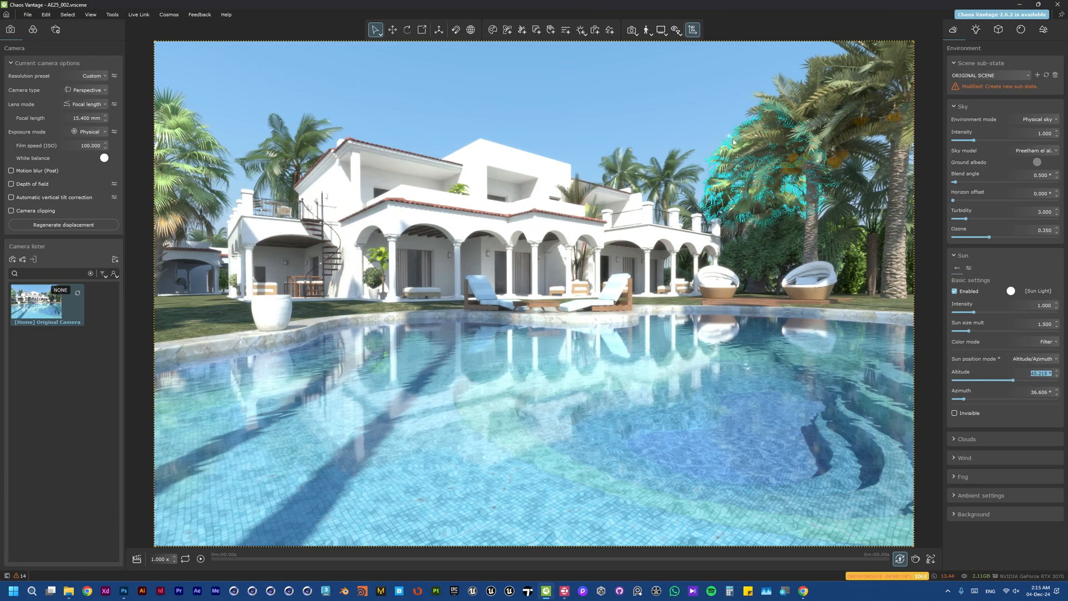
{"action": "key", "text": "alt+Tab"}
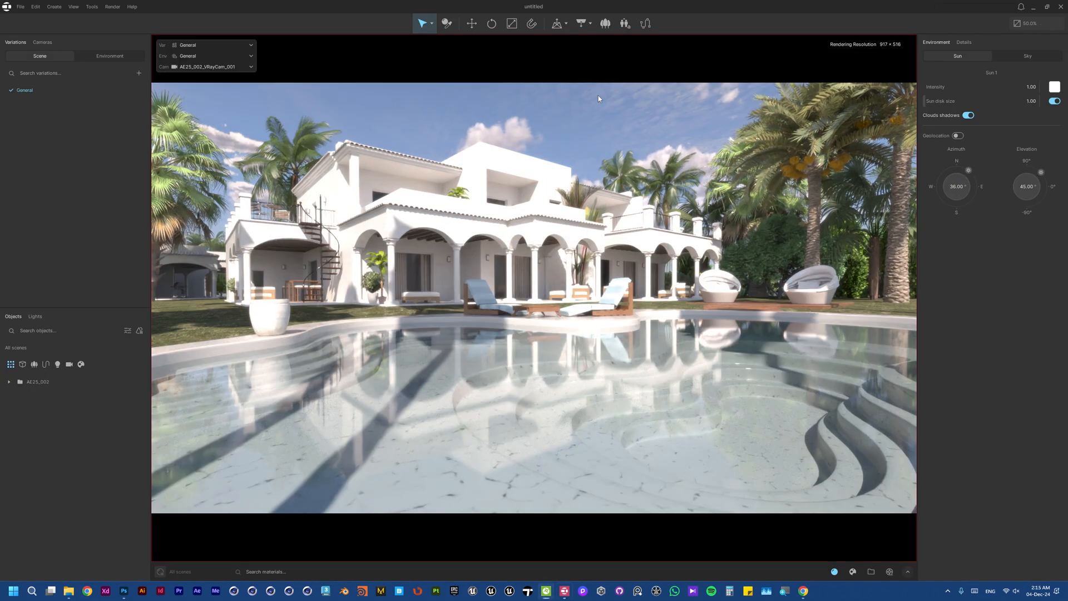
{"action": "key", "text": "alt+Tab"}
{"action": "key", "text": "alt+Tab"}
{"action": "key", "text": "alt+Tab"}
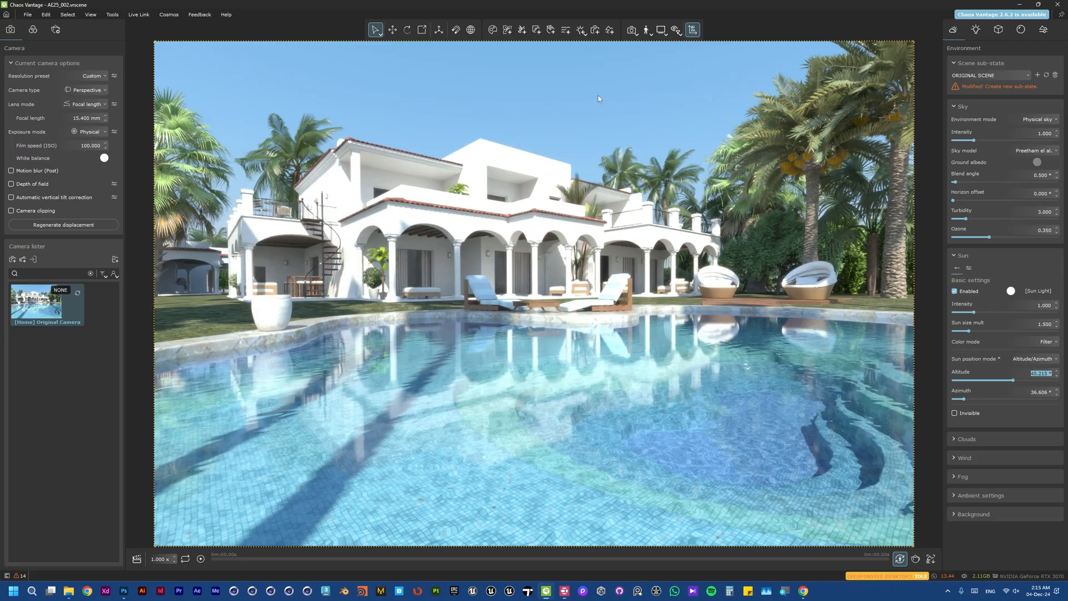
{"action": "key", "text": "alt+Tab"}
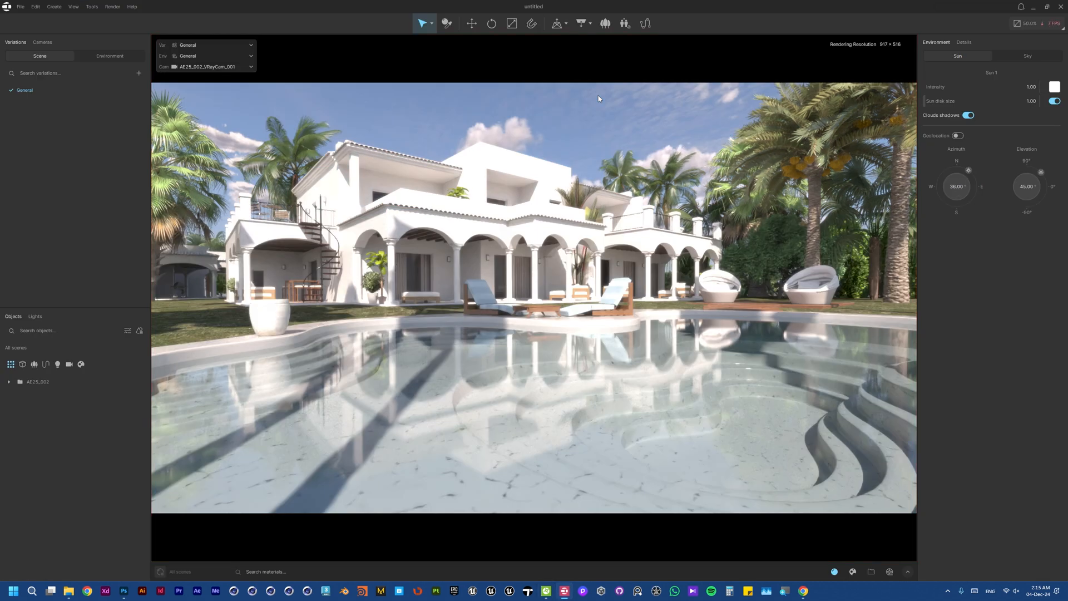
Switch to Chaos Vantage, enable clouds in the environment, and turn on their ground shadows.
{"action": "key", "text": "alt+Tab"}
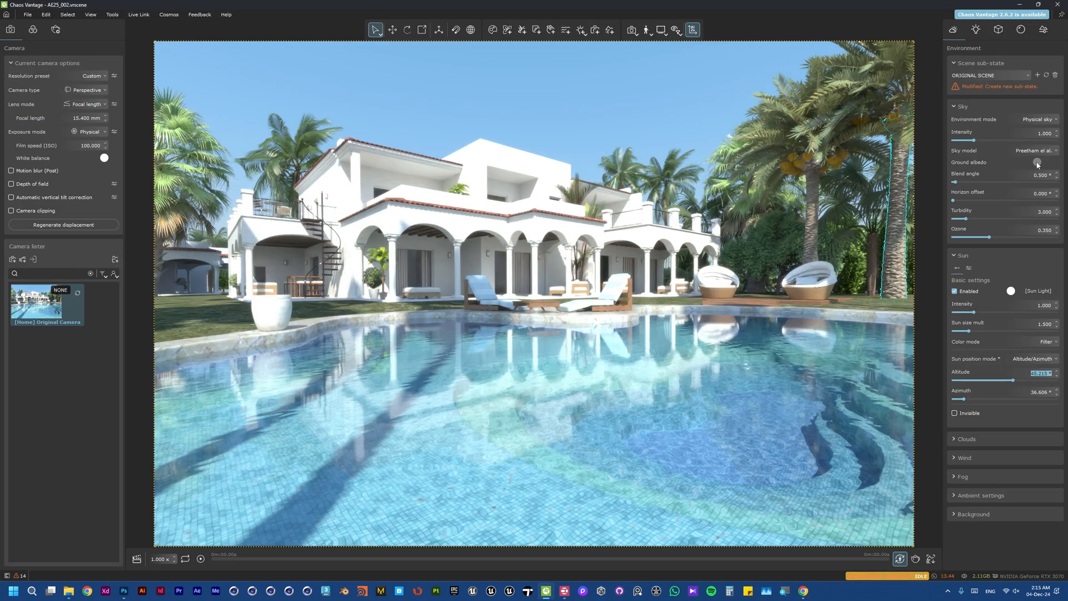
{"action": "left_click", "coordinate": [1055, 119]}
{"action": "left_click", "coordinate": [1057, 122]}
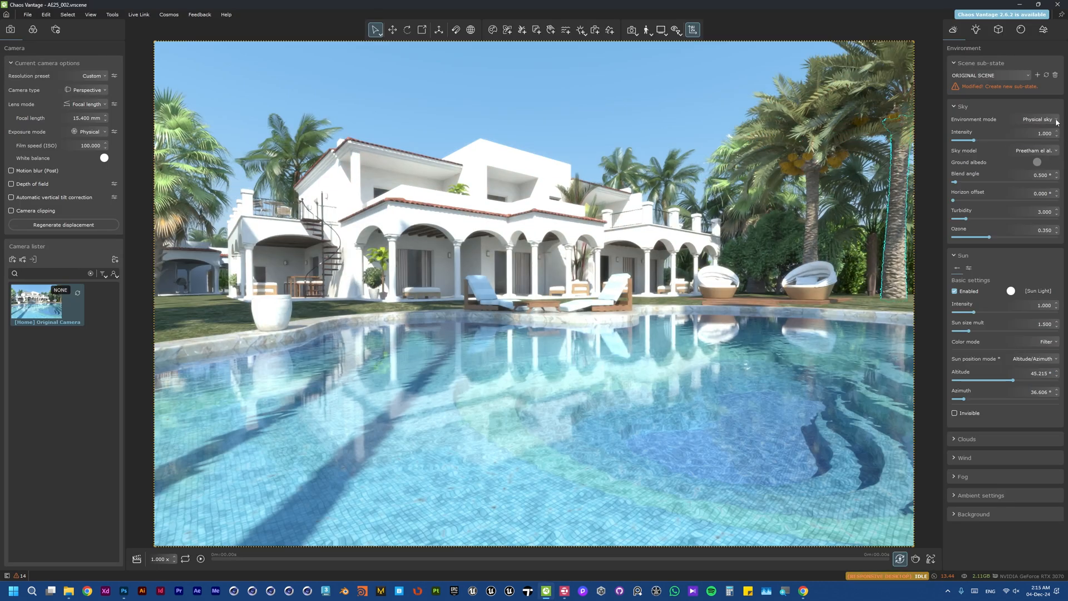
{"action": "left_click", "coordinate": [980, 439]}
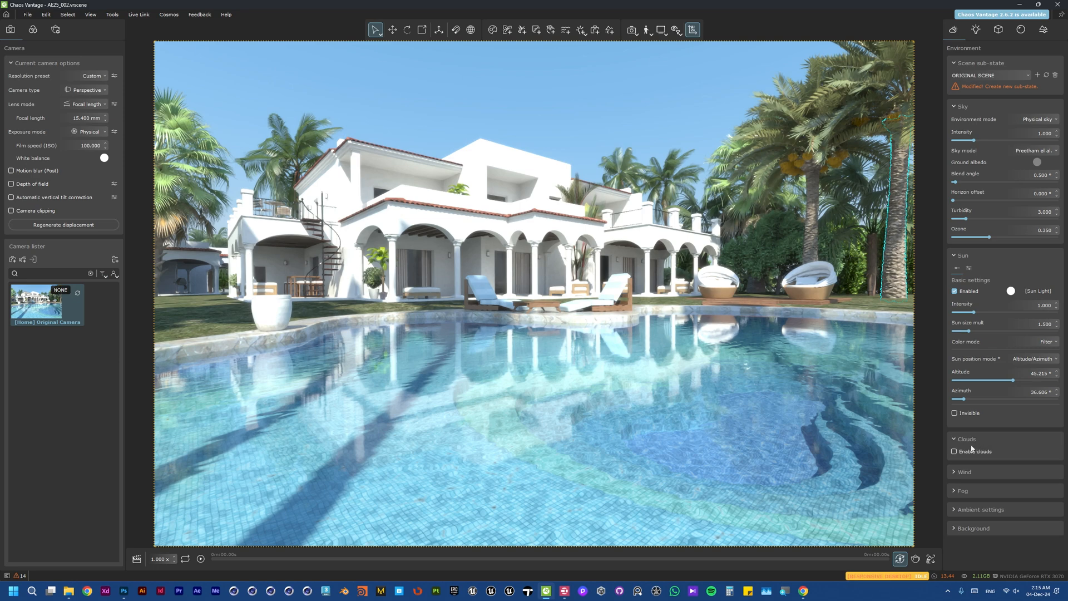
{"action": "left_click", "coordinate": [968, 451]}
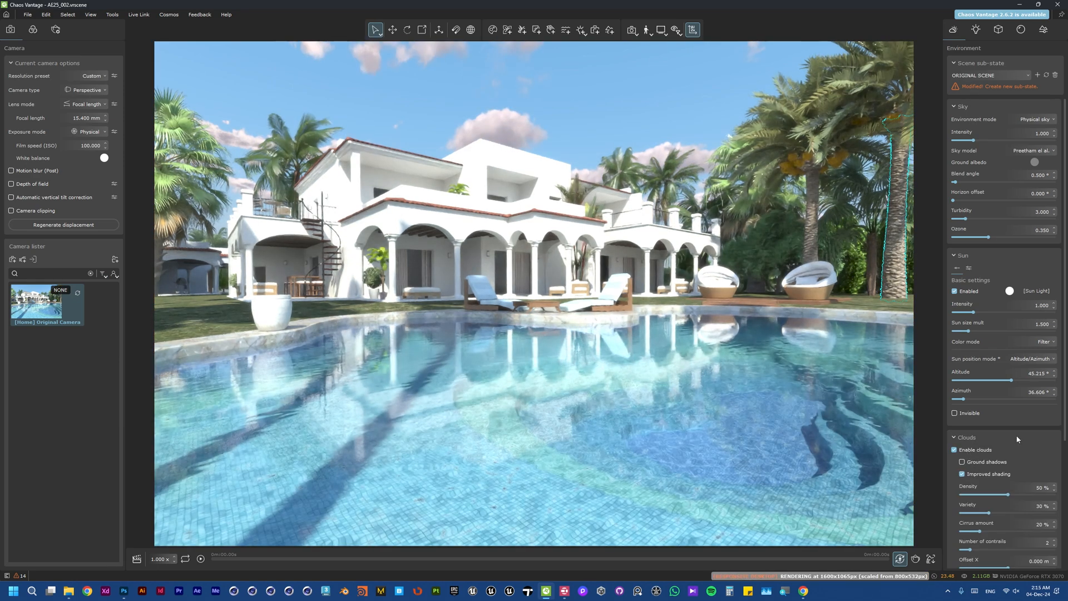
{"action": "left_click", "coordinate": [1002, 463]}
Change the sky model to PRG Clear Sky while keeping the physical sky environment mode.
{"action": "left_click", "coordinate": [1052, 121]}
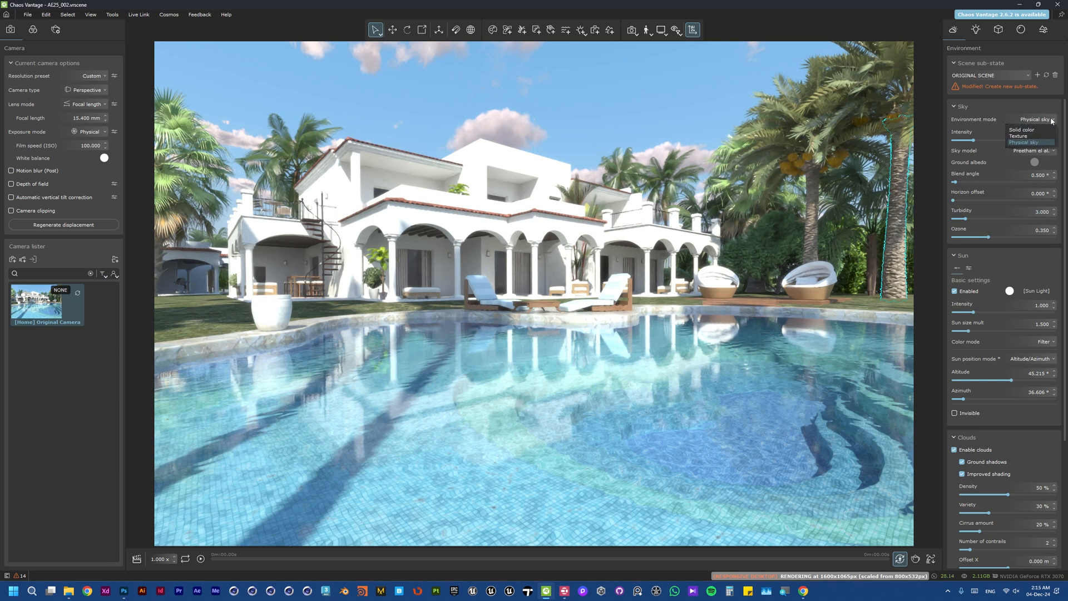
{"action": "left_click", "coordinate": [1051, 121]}
{"action": "left_click", "coordinate": [1052, 150]}
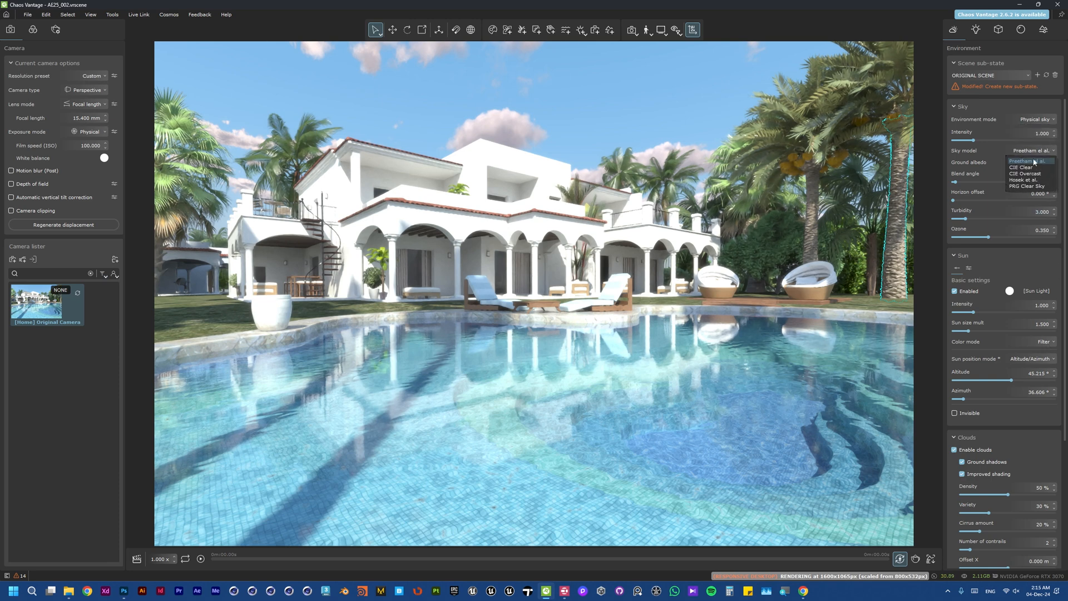
{"action": "left_click", "coordinate": [1026, 187]}
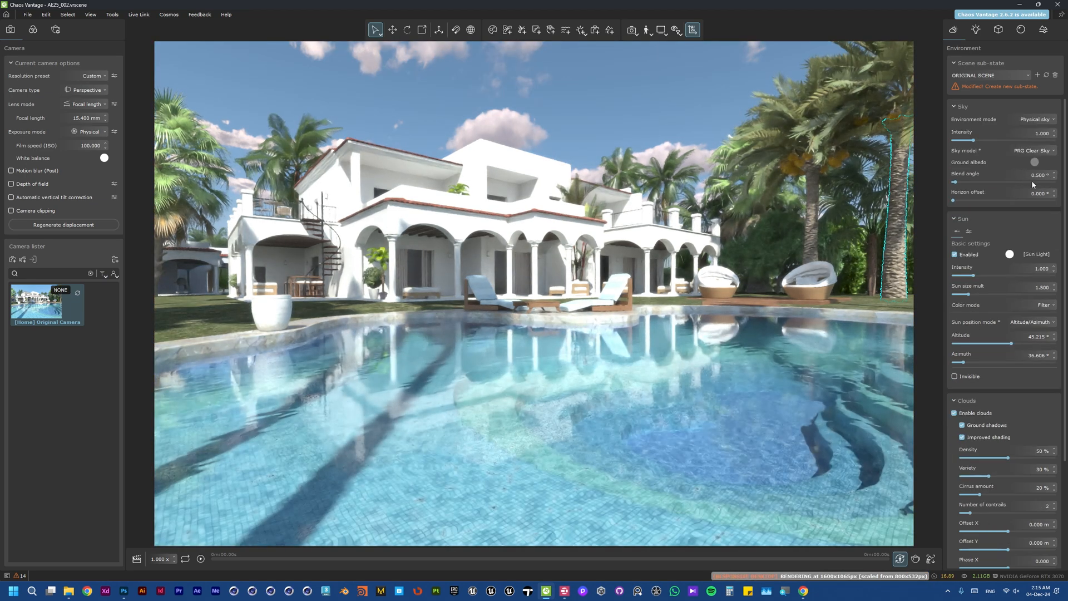
Switch to Chaos Envision and open the environment's sky settings to review the cloud parameters.
{"action": "key", "text": "alt+Tab"}
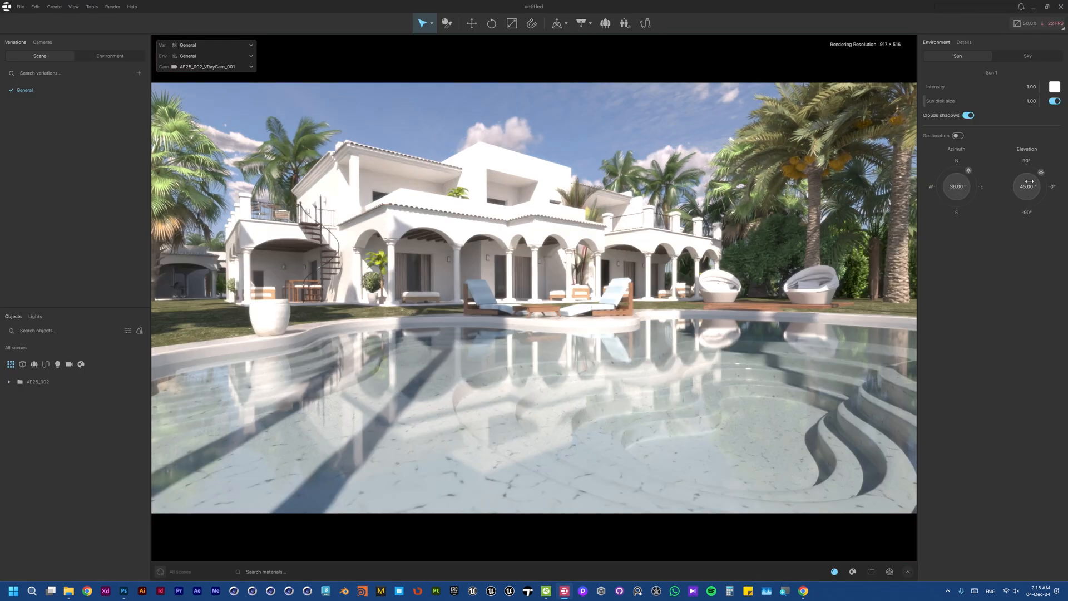
{"action": "left_click", "coordinate": [1028, 56]}
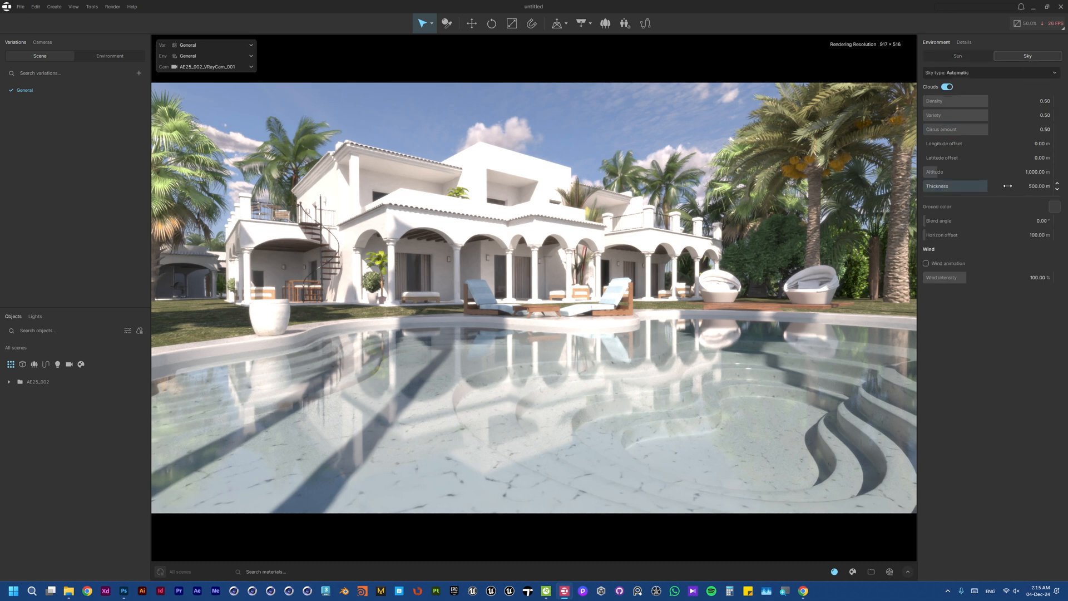
Open the sun settings and switch between Chaos Envision and Chaos Vantage to compare cloud shadows and pool water.
{"action": "left_click", "coordinate": [960, 57]}
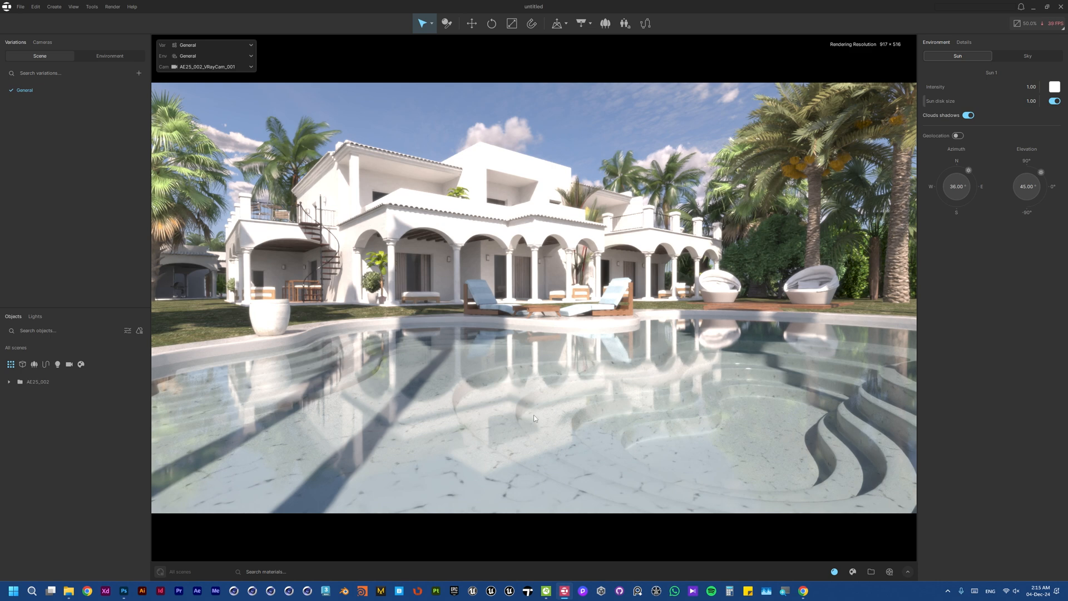
{"action": "key", "text": "alt+Tab"}
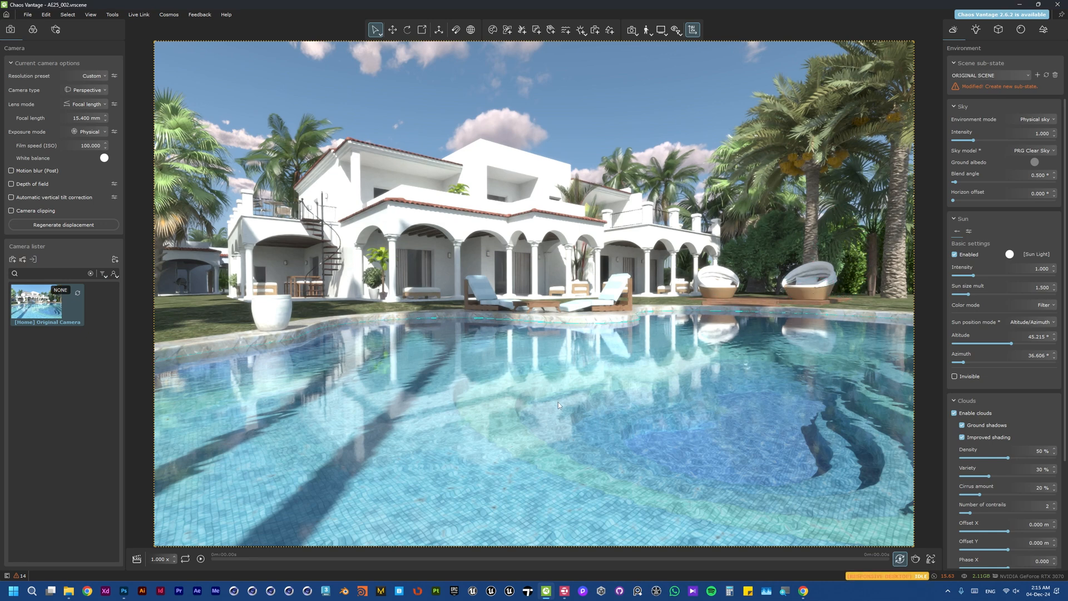
{"action": "key", "text": "alt+Tab"}
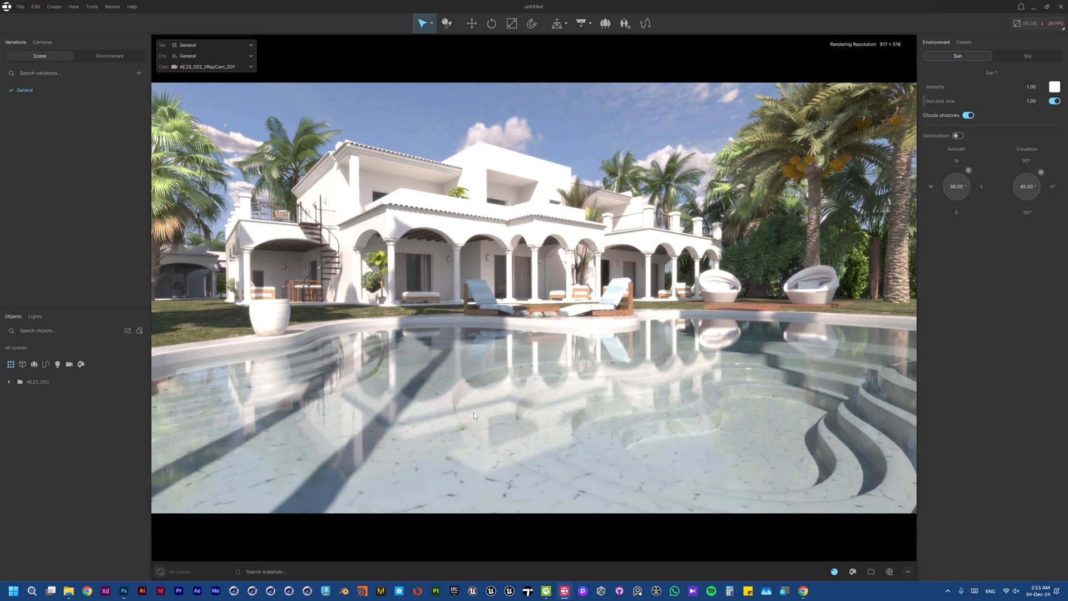
{"action": "key", "text": "alt+Tab"}
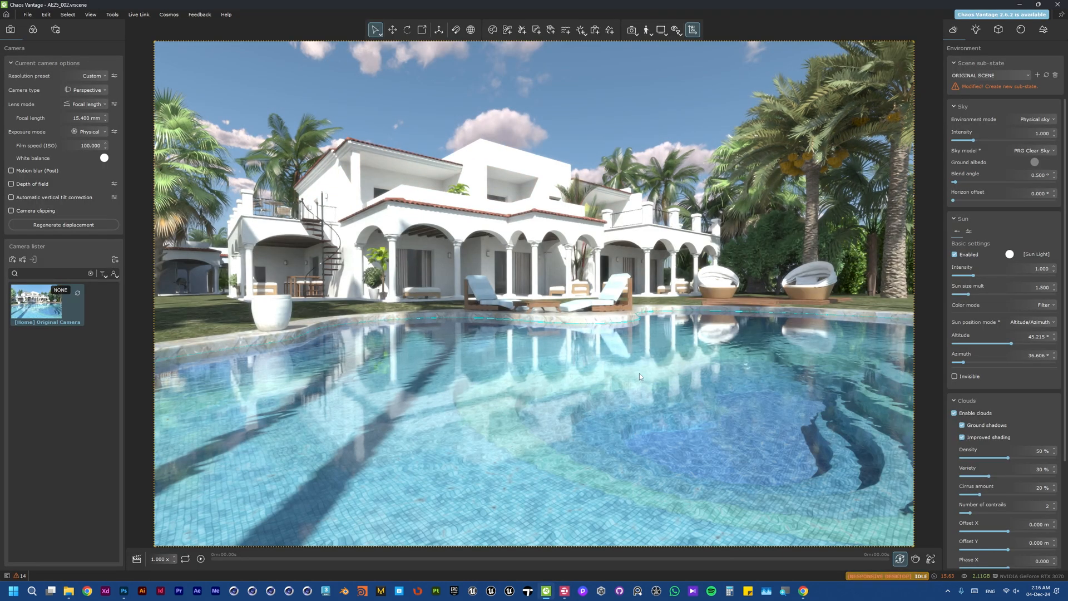
{"action": "key", "text": "alt+Tab"}
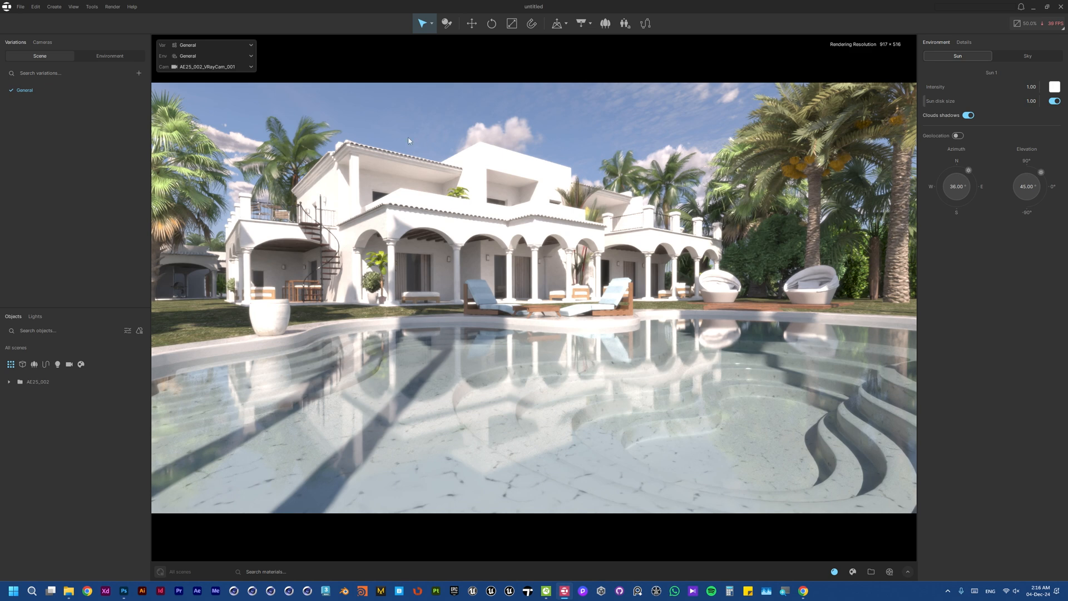
Pick the pool water's material, search the Cosmos materials for "water", and apply the blue glass water material to the pool surface.
{"action": "left_click", "coordinate": [447, 24]}
{"action": "left_click", "coordinate": [556, 356]}
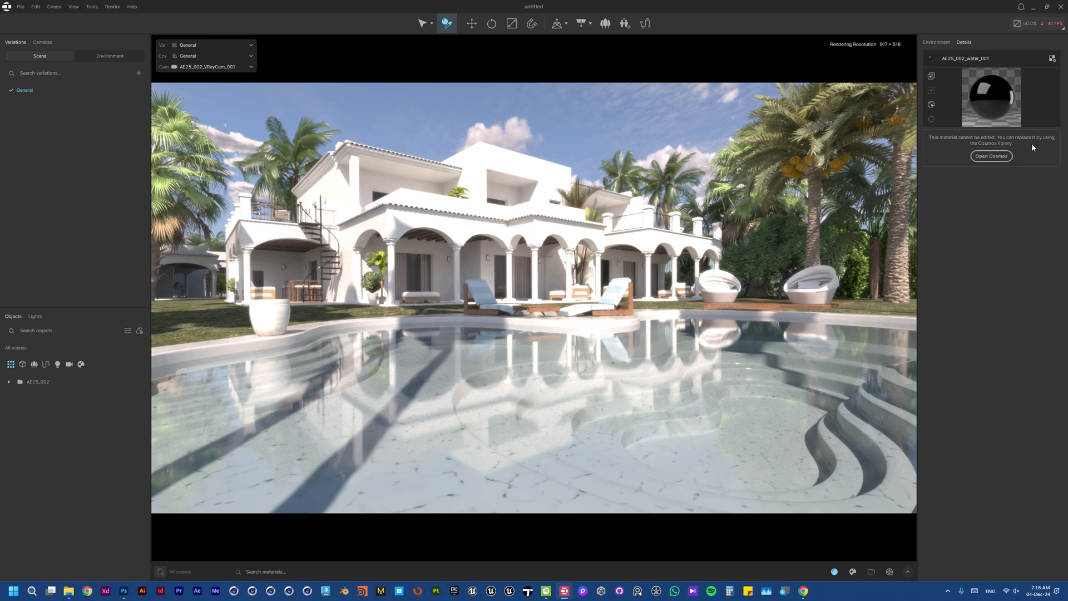
{"action": "left_click", "coordinate": [1002, 157]}
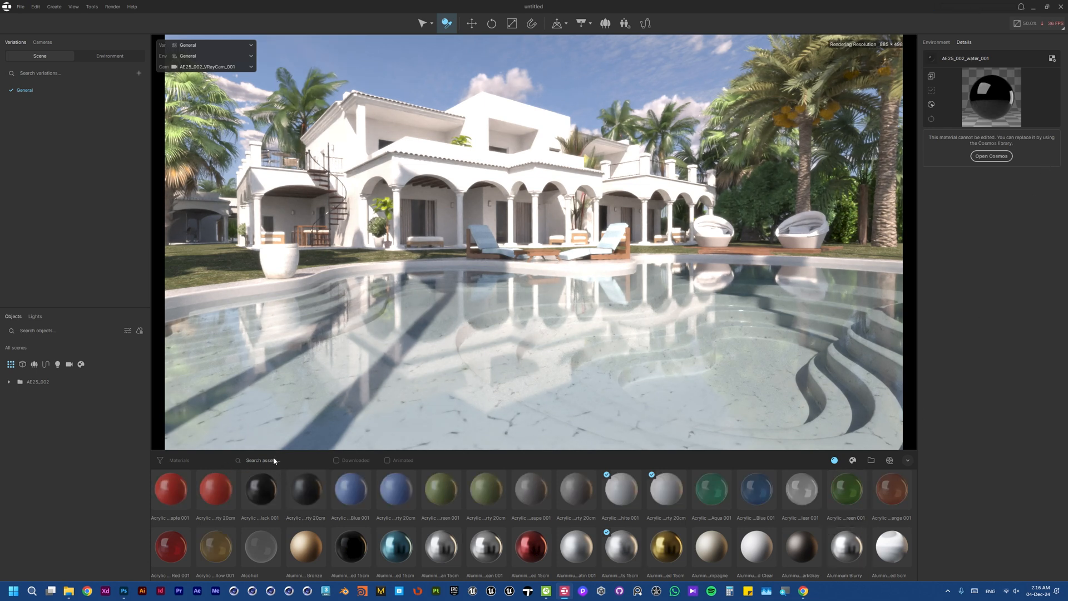
{"action": "left_click", "coordinate": [855, 460]}
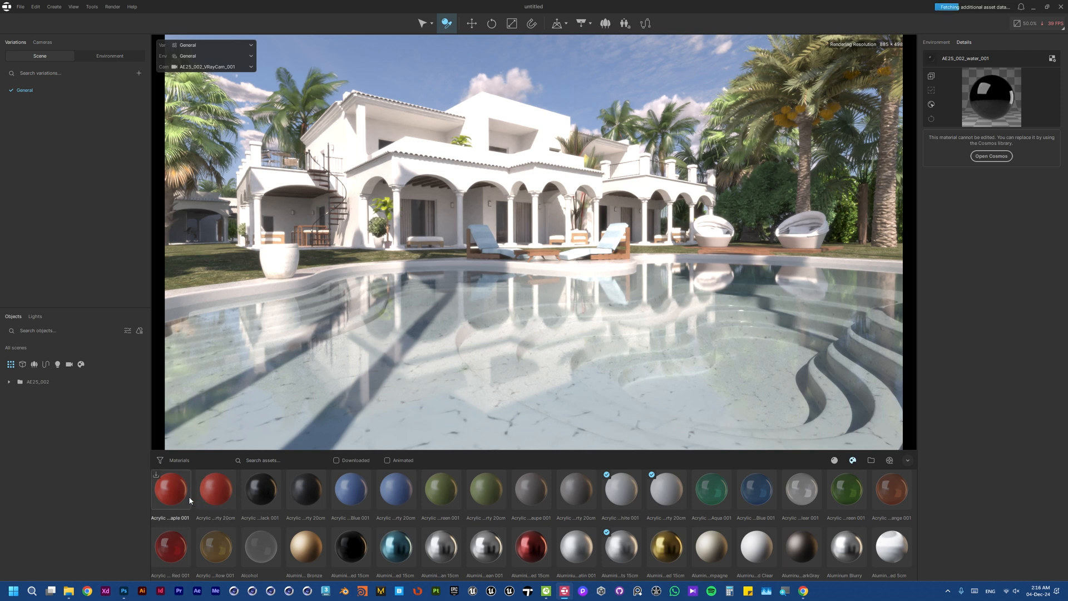
{"action": "left_click", "coordinate": [265, 460]}
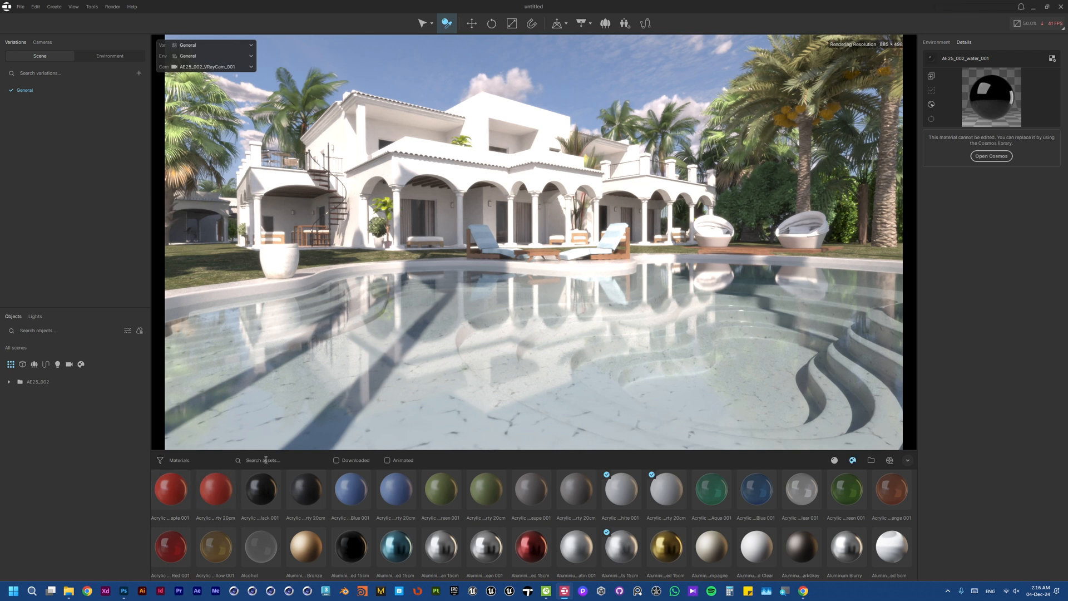
{"action": "type", "text": "water"}
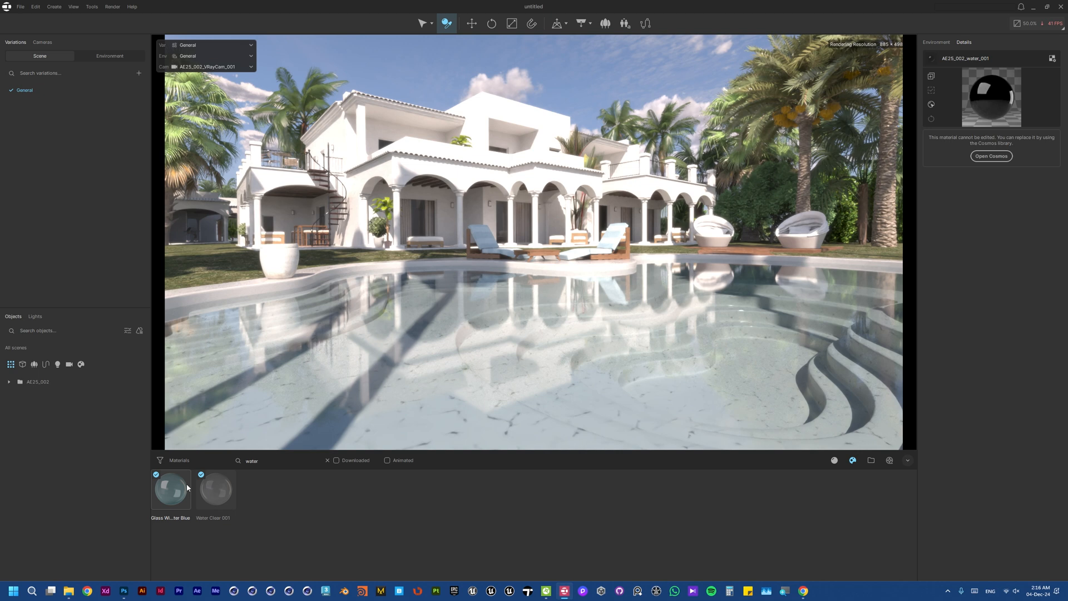
{"action": "left_click_drag", "start_coordinate": [171, 488], "coordinate": [424, 24]}
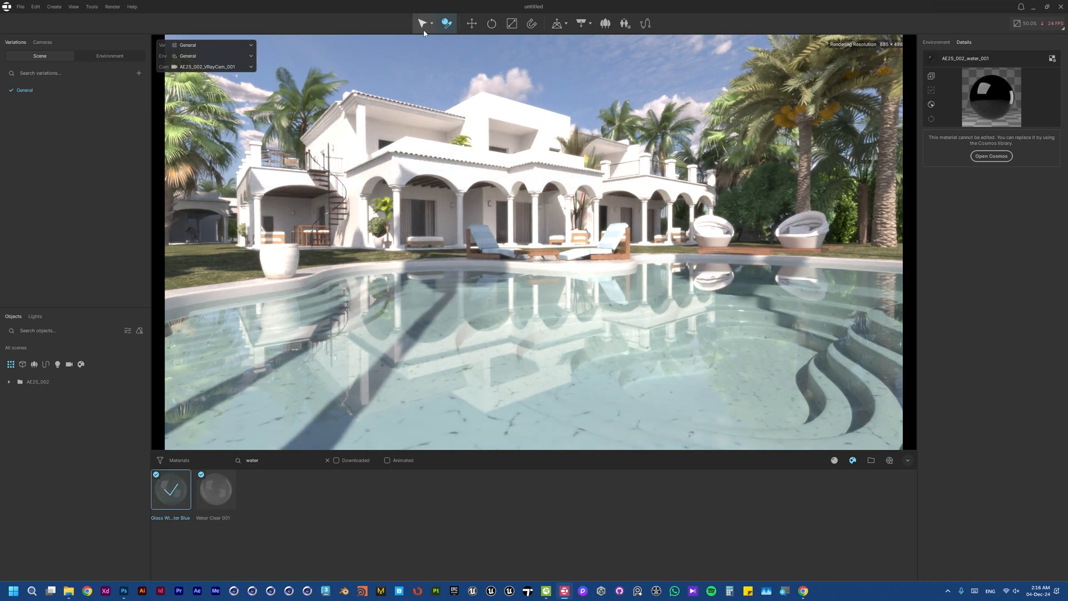
Select the AE25_002_water_001 object in the pool and hide it to expose the pool floor.
{"action": "left_click", "coordinate": [424, 24]}
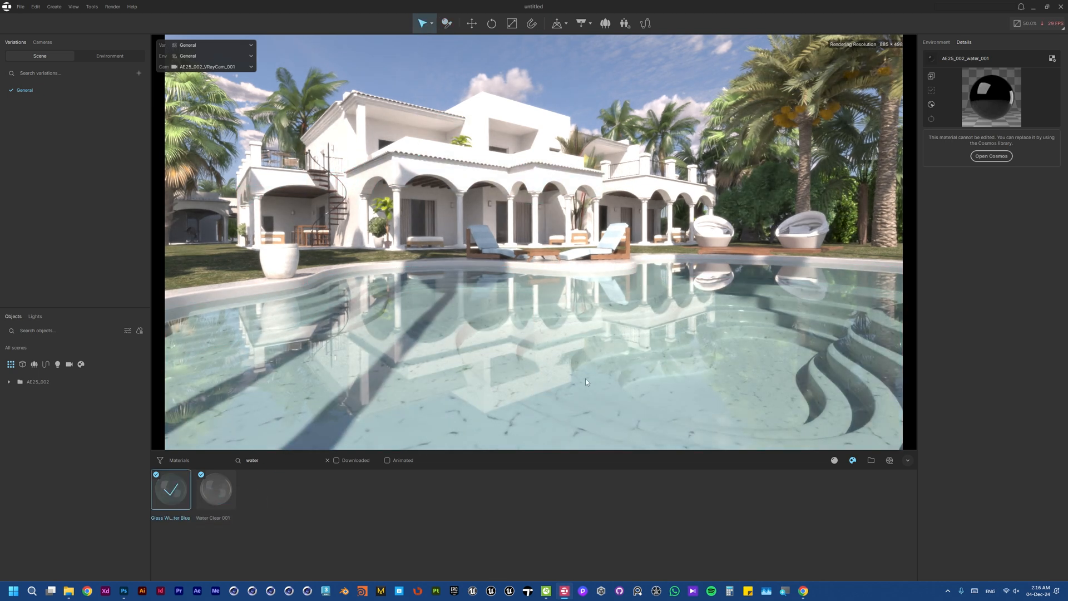
{"action": "left_click", "coordinate": [576, 352]}
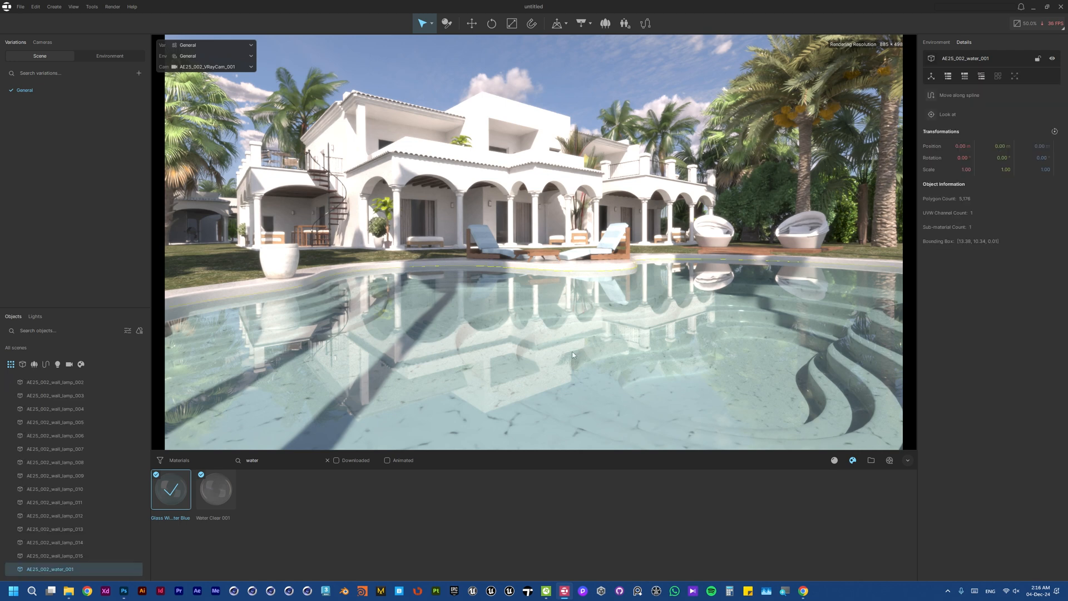
{"action": "left_click", "coordinate": [137, 569]}
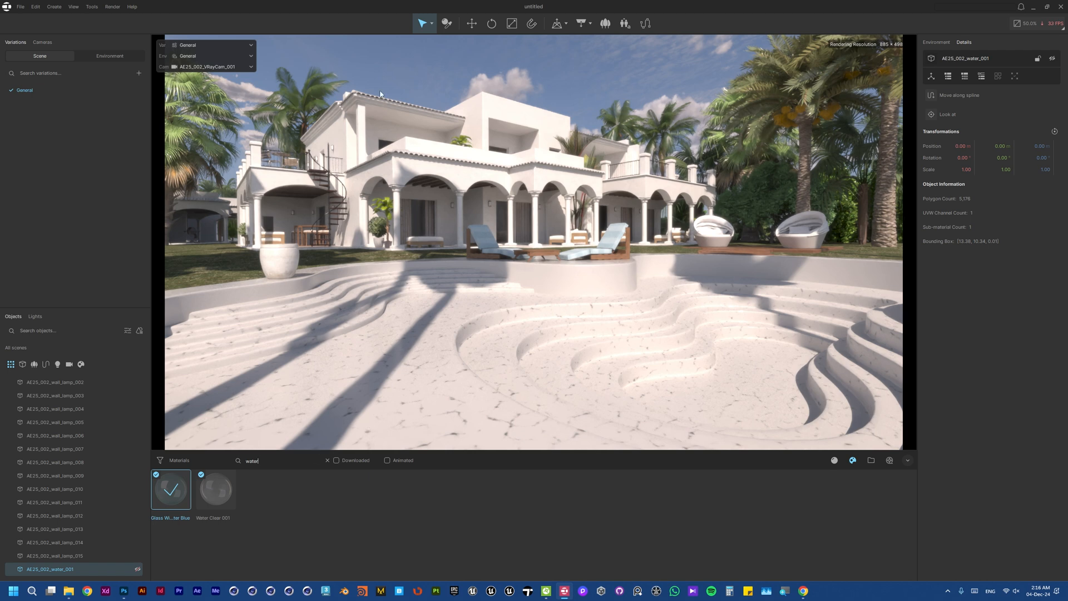
Sample the exposed pool floor's material to inspect its type and layers.
{"action": "left_click", "coordinate": [447, 23]}
{"action": "left_click", "coordinate": [409, 342]}
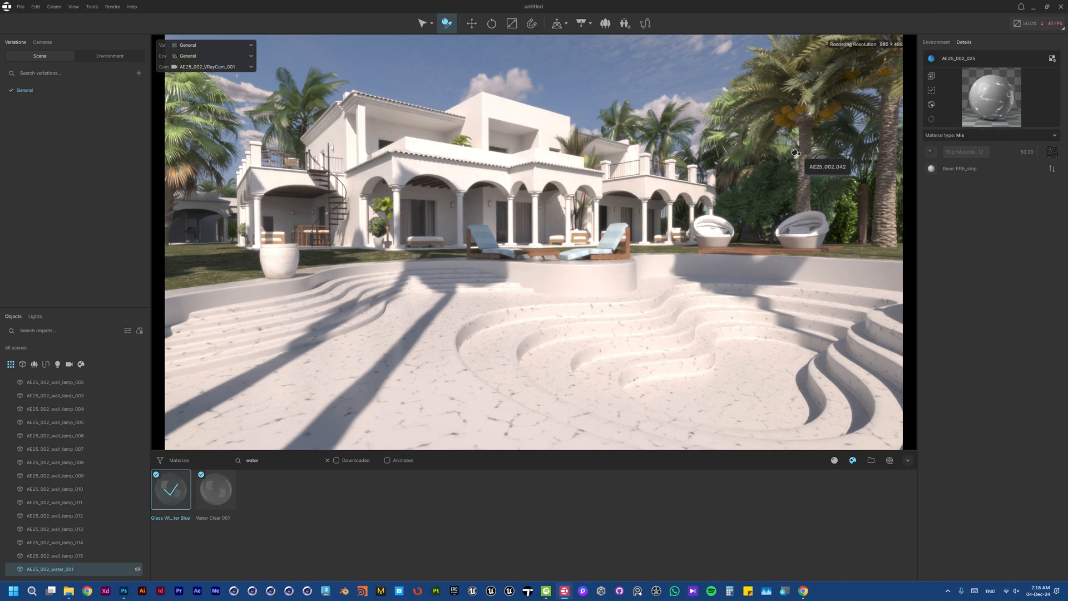
{"action": "left_click", "coordinate": [370, 400]}
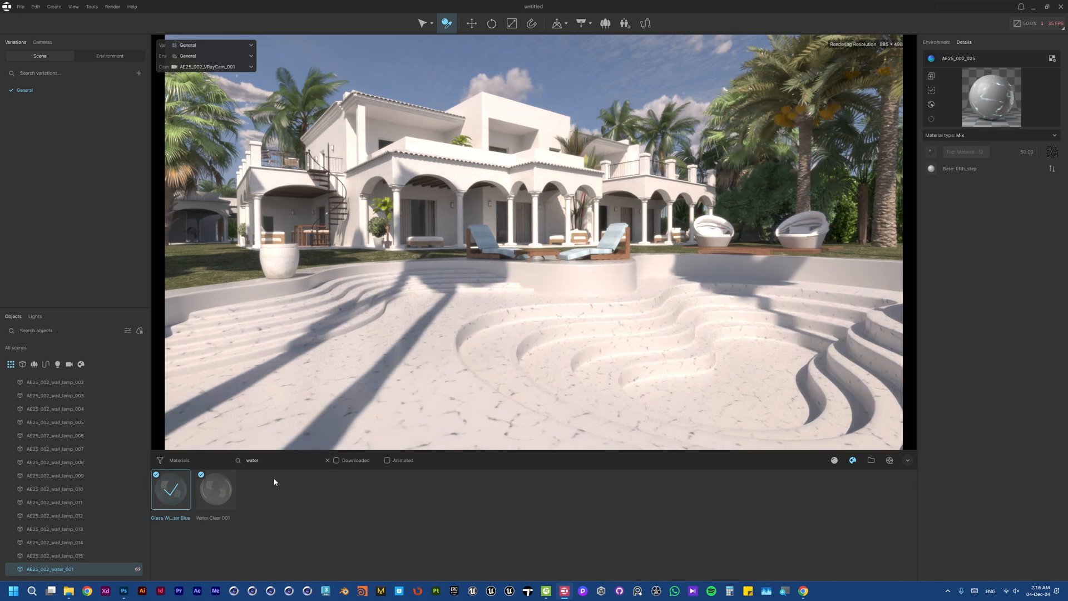
Replace the material library search term with "pool".
{"action": "left_click", "coordinate": [275, 461]}
{"action": "key", "text": "BackSpace"}
{"action": "key", "text": "BackSpace"}
{"action": "key", "text": "BackSpace"}
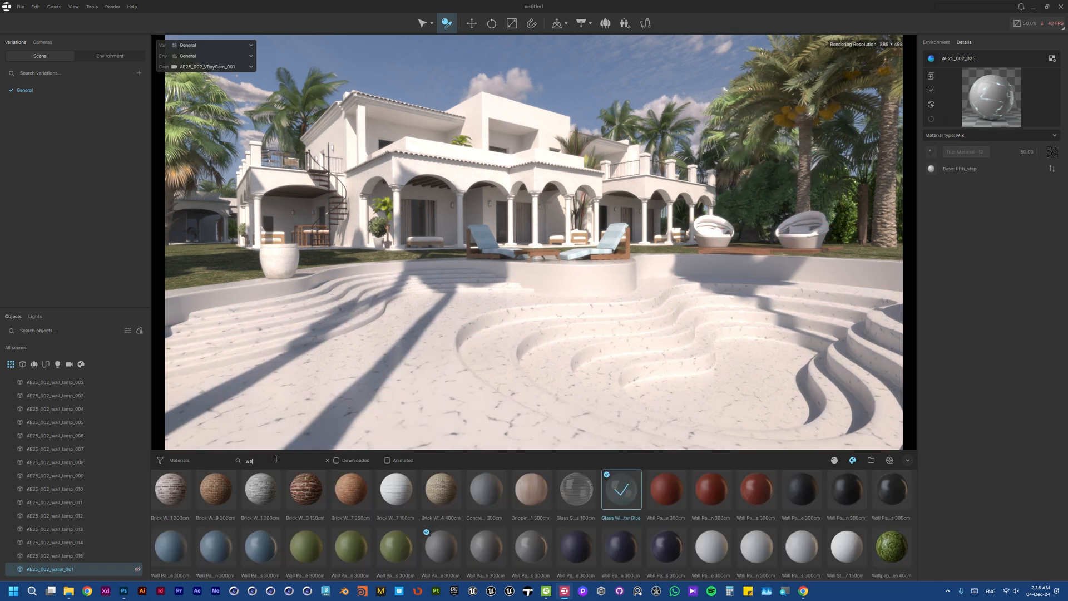
{"action": "type", "text": "poo"}
{"action": "key", "text": "BackSpace"}
{"action": "key", "text": "BackSpace"}
{"action": "key", "text": "BackSpace"}
{"action": "key", "text": "BackSpace"}
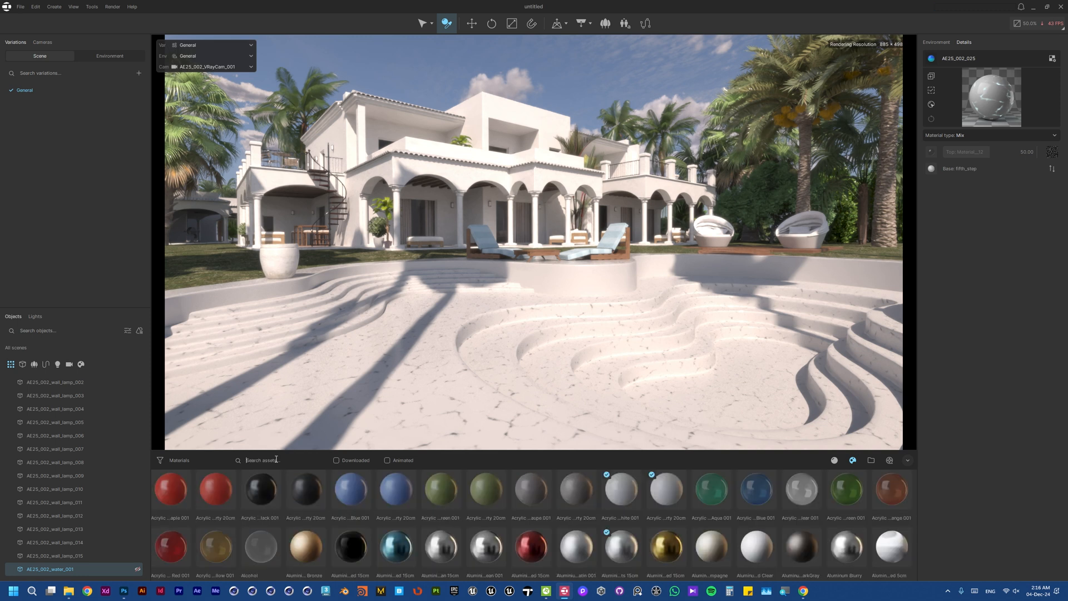
{"action": "type", "text": "pool"}
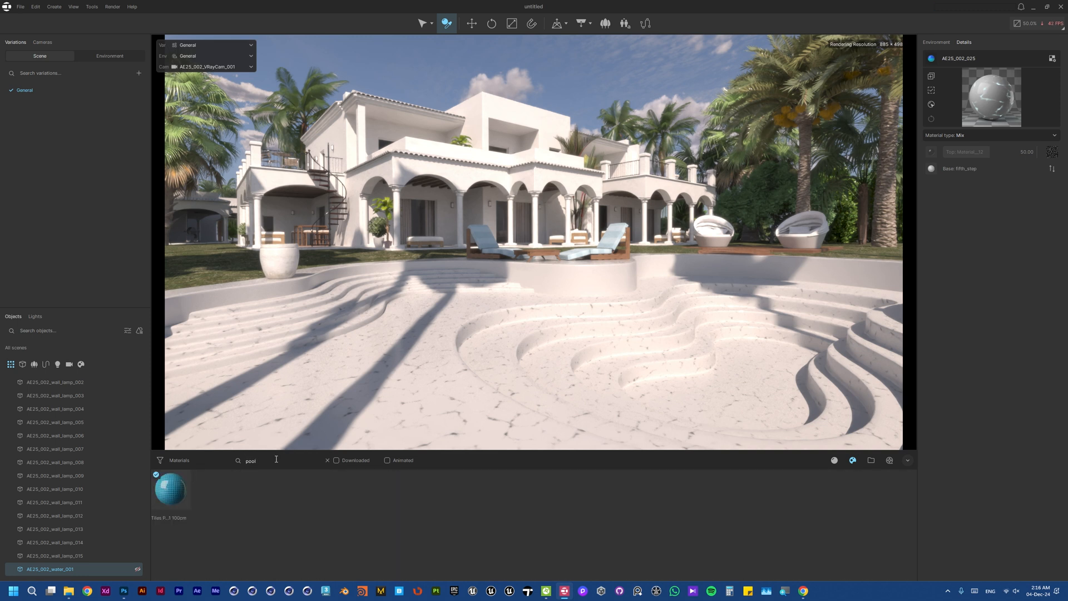
Apply the Tiles Pool I01 100cm material to the pool floor and to every submerged step and ledge.
{"action": "left_click", "coordinate": [172, 498]}
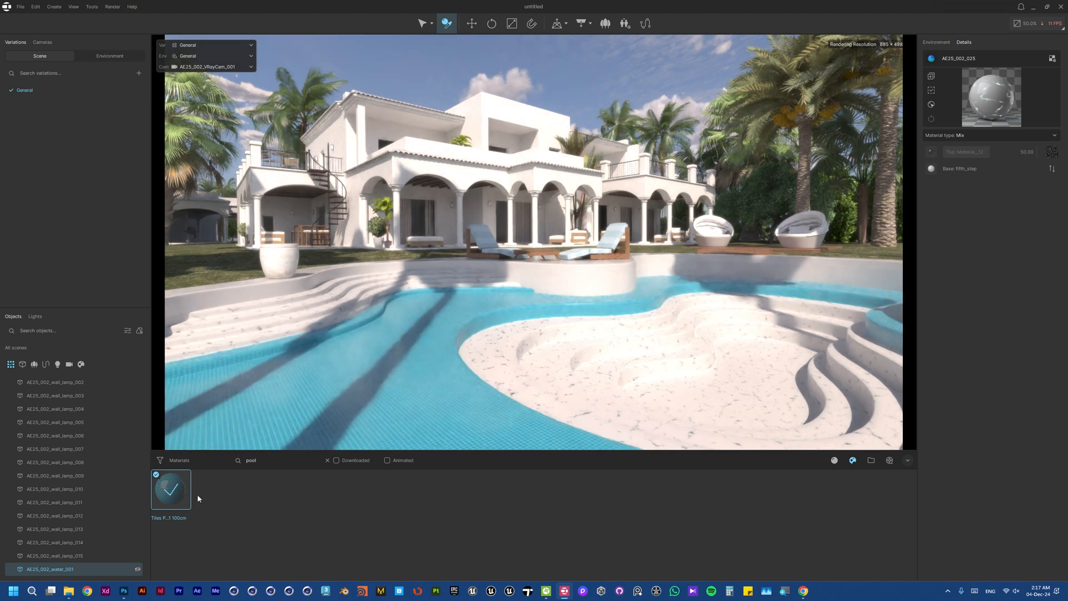
{"action": "left_click_drag", "start_coordinate": [168, 500], "coordinate": [296, 323]}
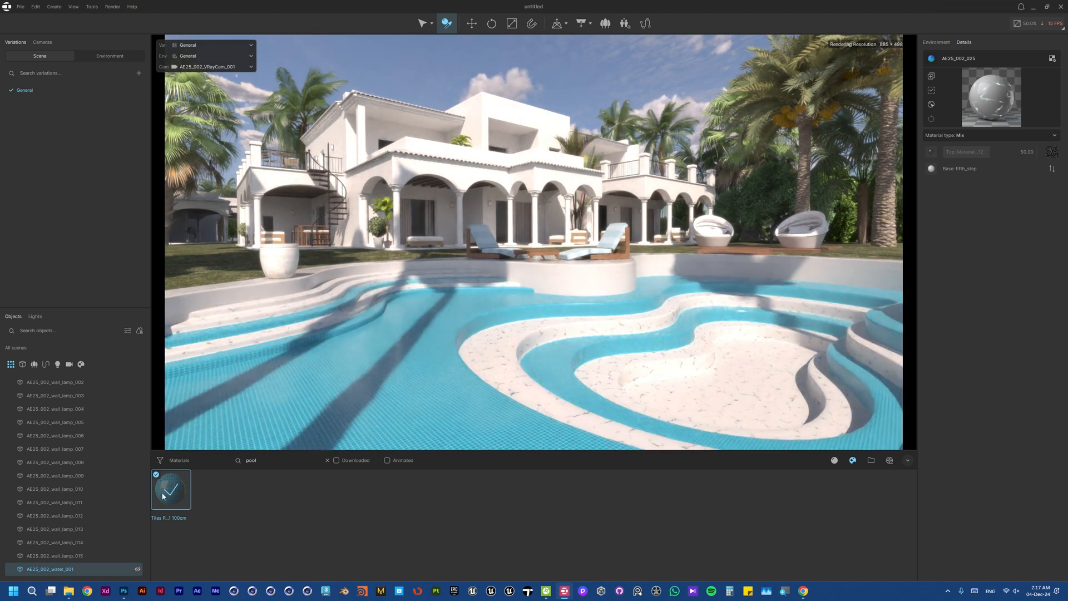
{"action": "left_click_drag", "start_coordinate": [164, 495], "coordinate": [267, 326]}
{"action": "left_click_drag", "start_coordinate": [252, 385], "coordinate": [253, 385]}
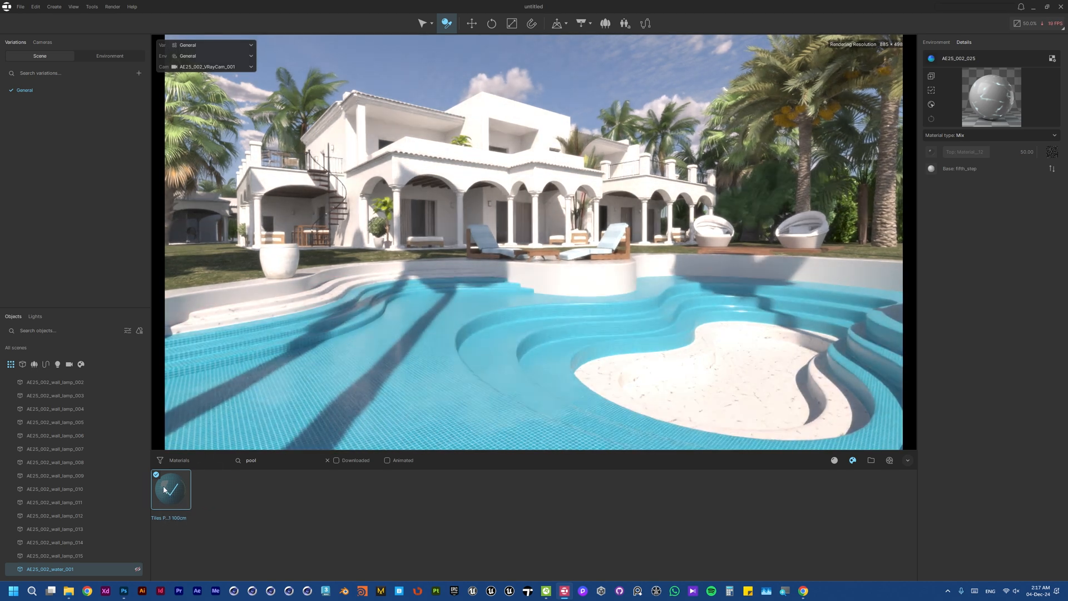
{"action": "left_click_drag", "start_coordinate": [170, 489], "coordinate": [266, 304]}
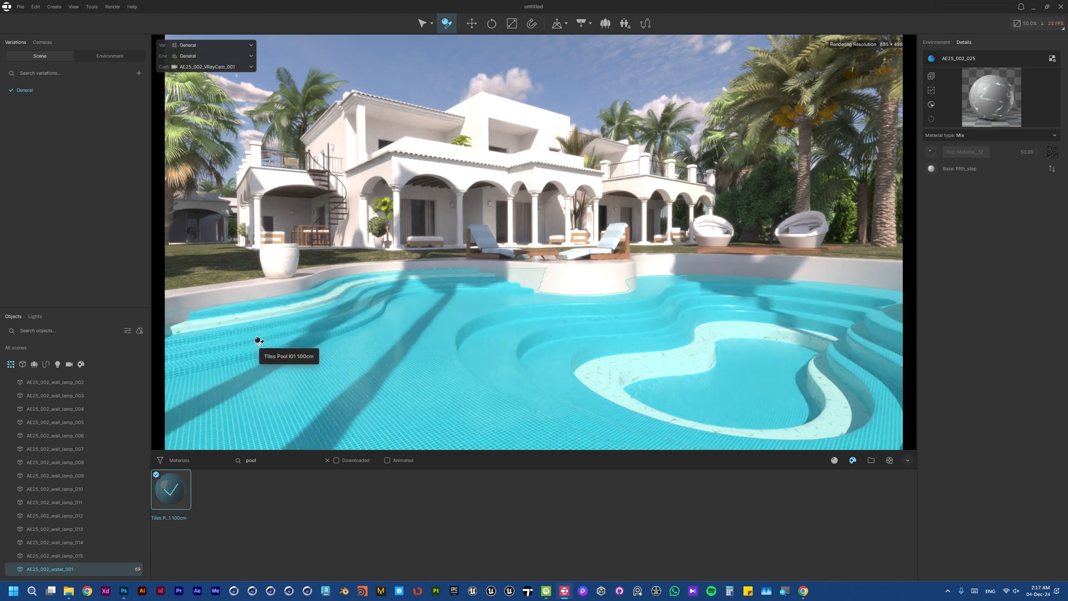
{"action": "left_click_drag", "start_coordinate": [171, 489], "coordinate": [286, 305]}
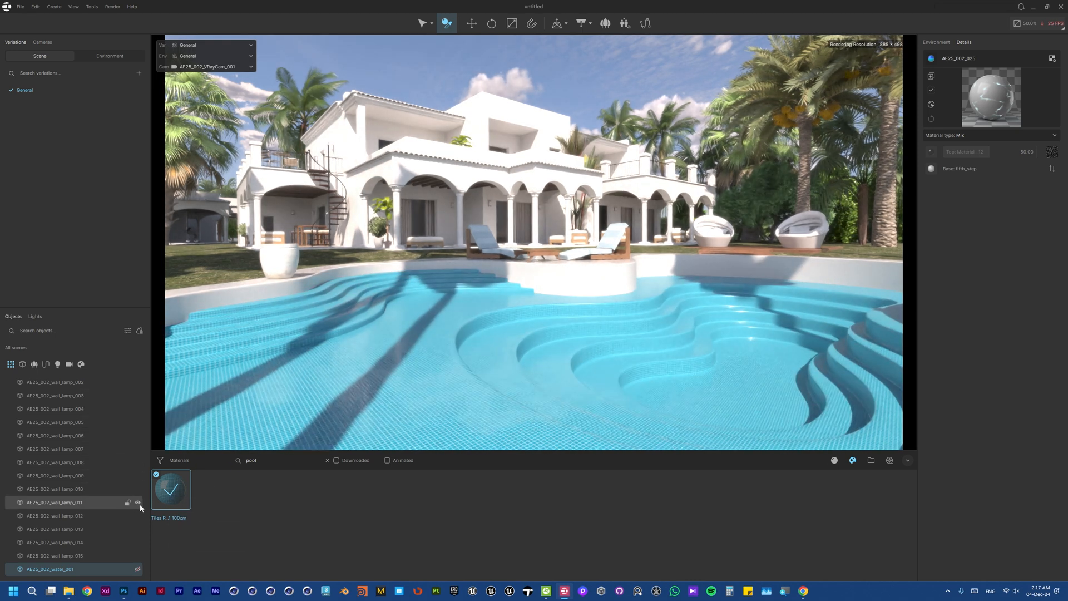
Unhide AE25_002_water_001, clear and collapse the material library, and return to the environment's sun settings.
{"action": "left_click", "coordinate": [137, 569]}
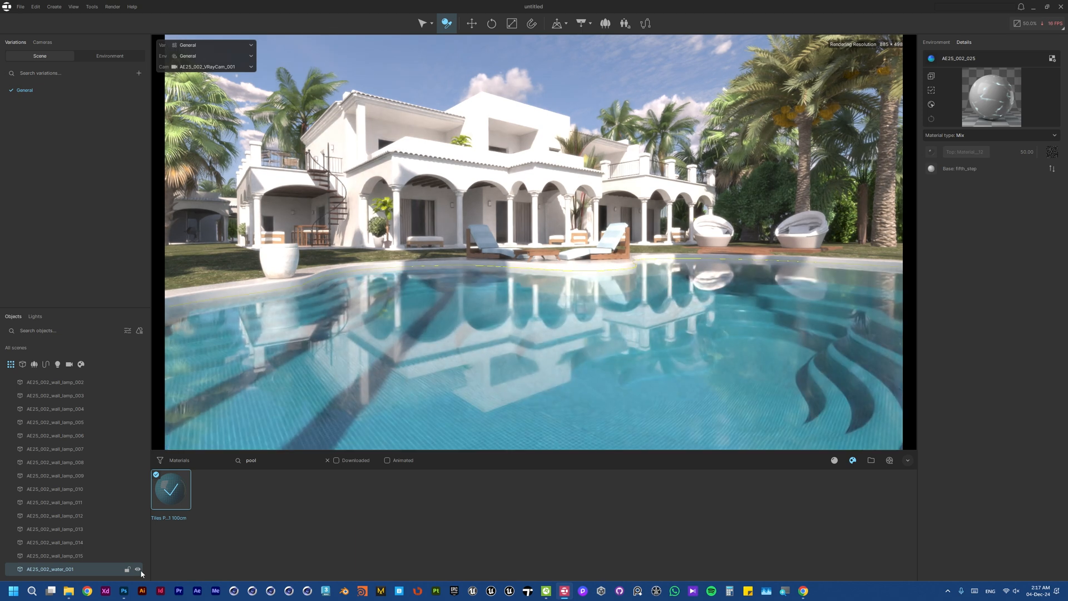
{"action": "left_click", "coordinate": [327, 461]}
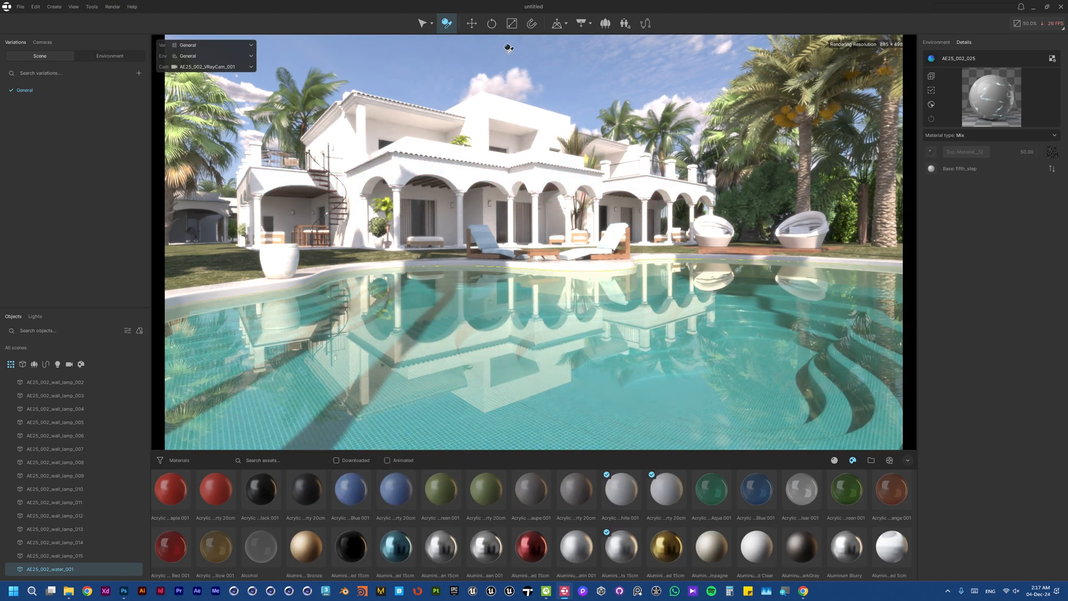
{"action": "left_click", "coordinate": [422, 24]}
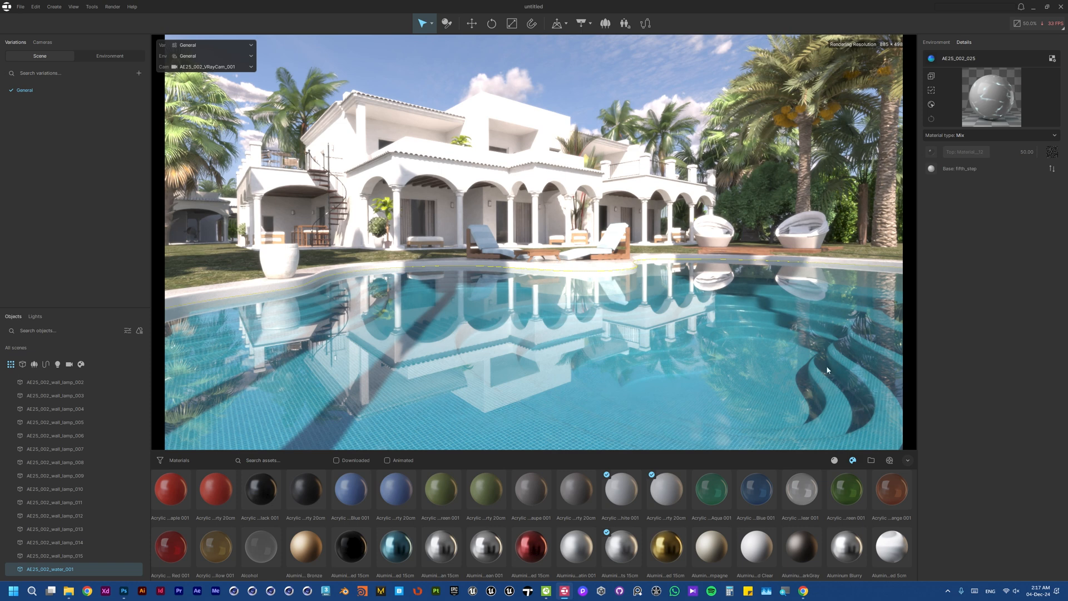
{"action": "left_click", "coordinate": [908, 461]}
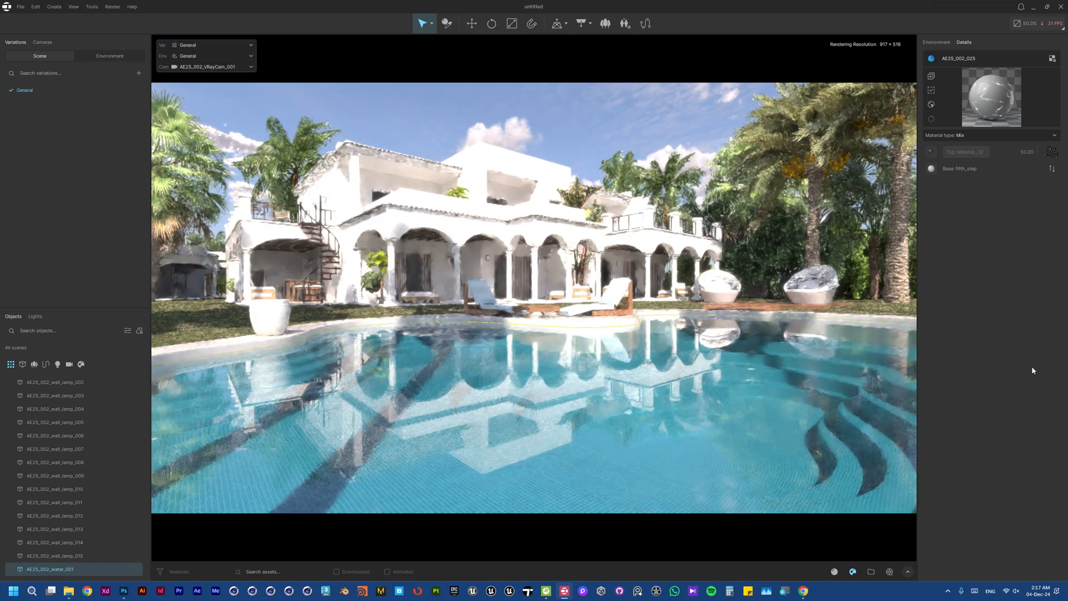
{"action": "left_click", "coordinate": [936, 44]}
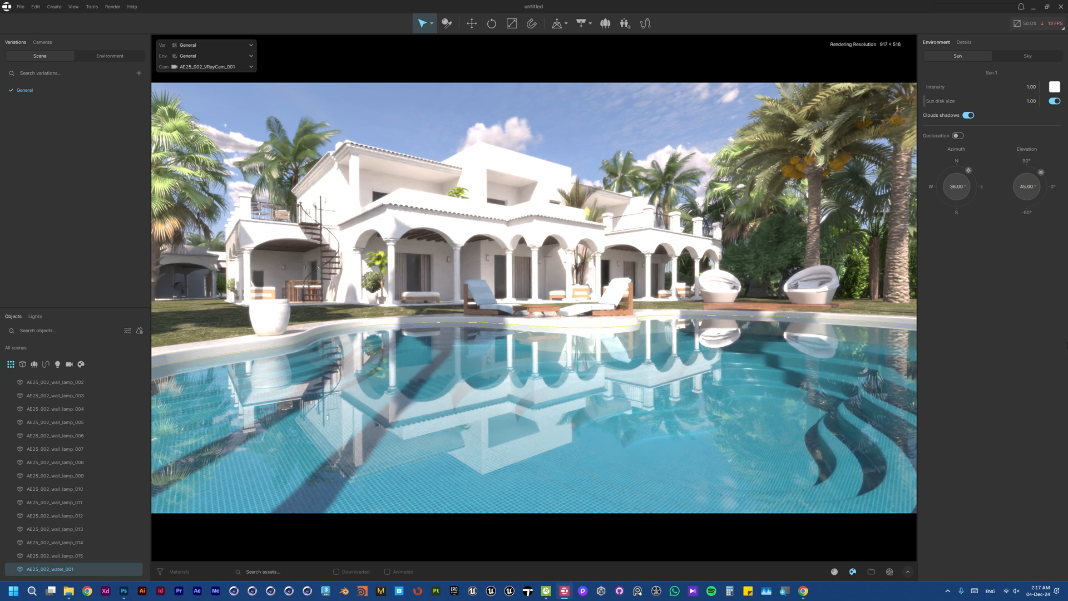
Switch to Chaos Vantage and open the color corrections.
{"action": "key", "text": "alt+Tab"}
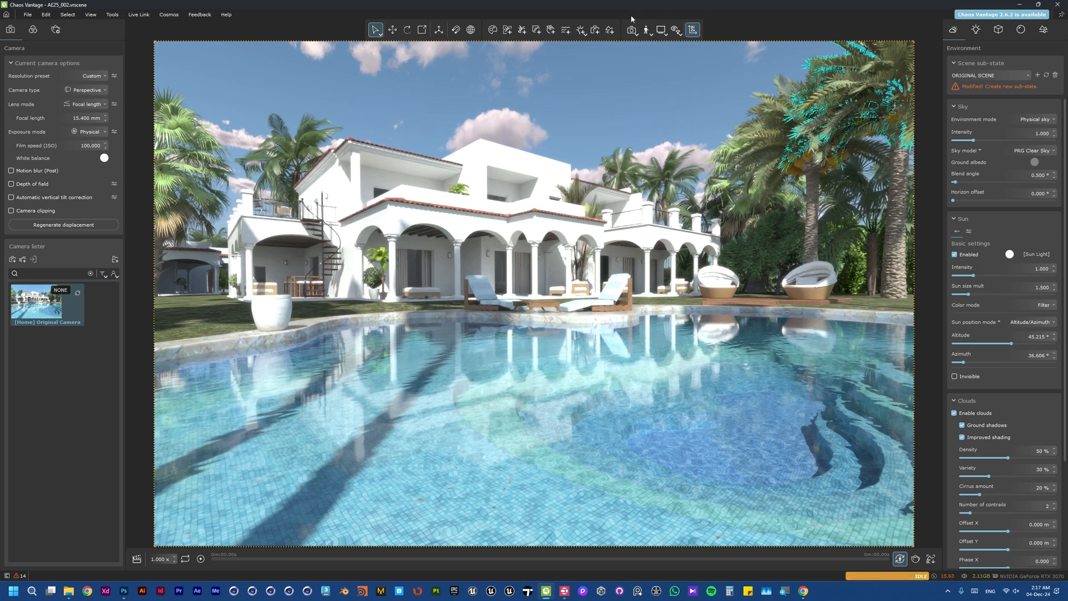
{"action": "left_click", "coordinate": [50, 31]}
{"action": "left_click", "coordinate": [33, 30]}
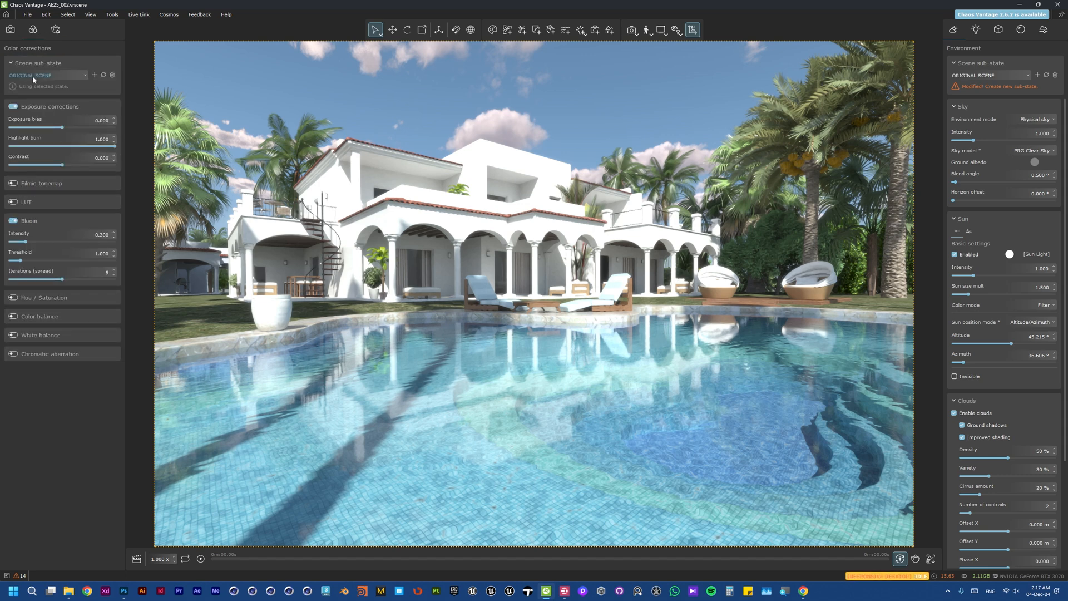
Try the Hable filmic tonemap on the Vantage render by toggling it on and off.
{"action": "left_click", "coordinate": [26, 184]}
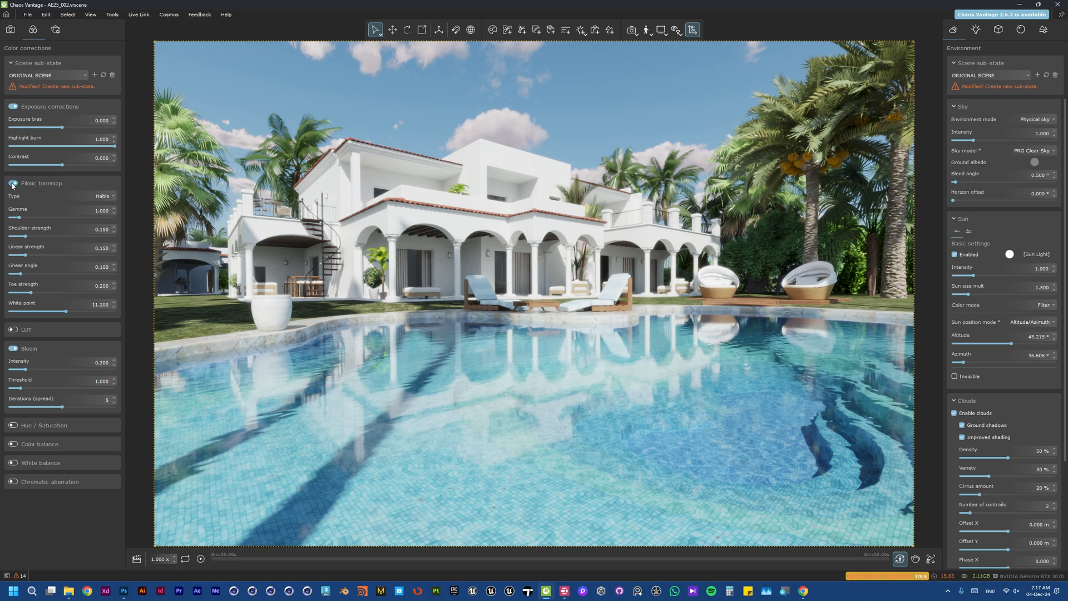
{"action": "left_click", "coordinate": [12, 183]}
{"action": "left_click", "coordinate": [12, 184]}
{"action": "left_click", "coordinate": [12, 183]}
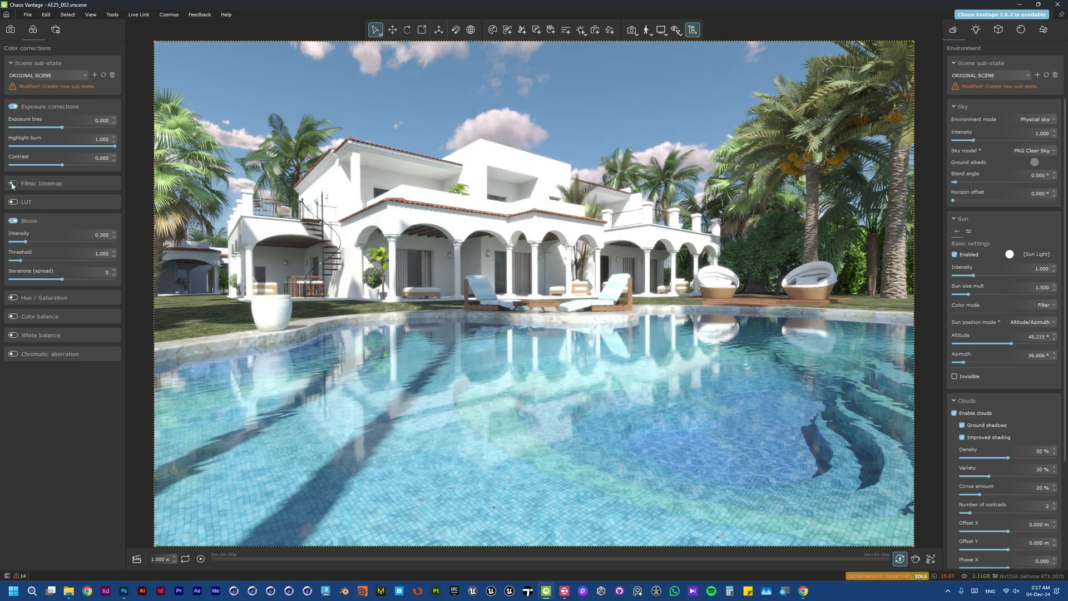
Turn off bloom in the Vantage color corrections and switch back to Chaos Envision to compare the renders.
{"action": "left_click", "coordinate": [13, 221]}
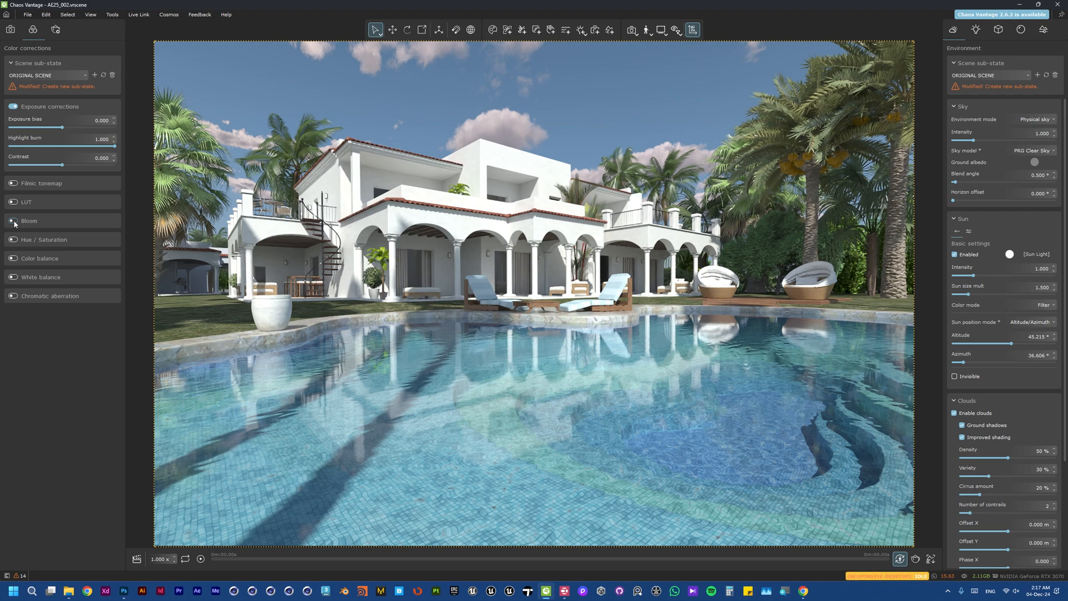
{"action": "key", "text": "alt+Tab"}
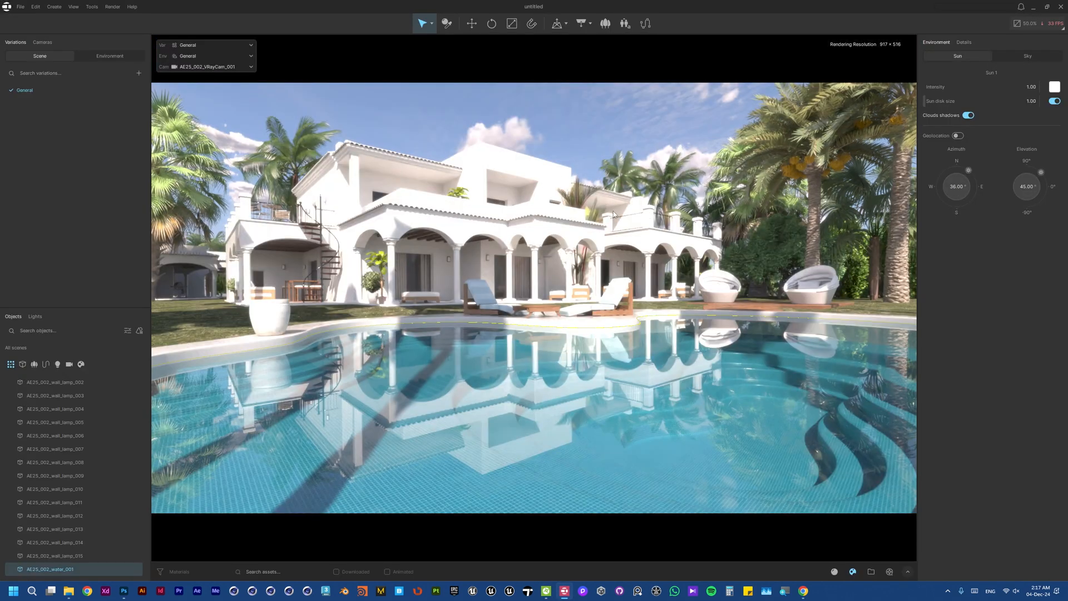
Switch to Chaos Vantage, turn off its exposure corrections and open the high-quality render setup.
{"action": "key", "text": "alt+Tab"}
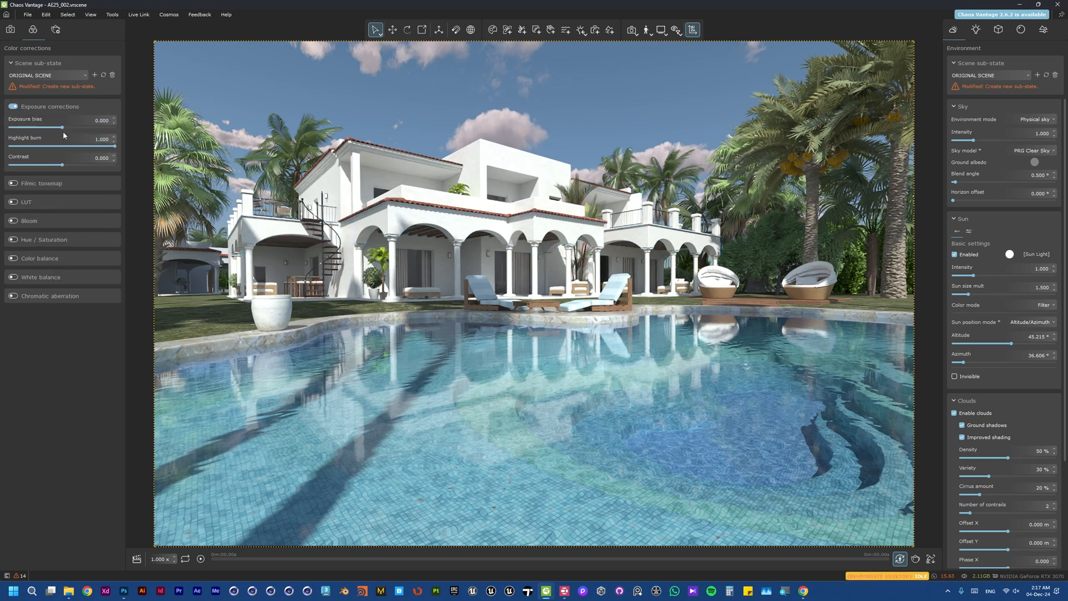
{"action": "left_click", "coordinate": [13, 106]}
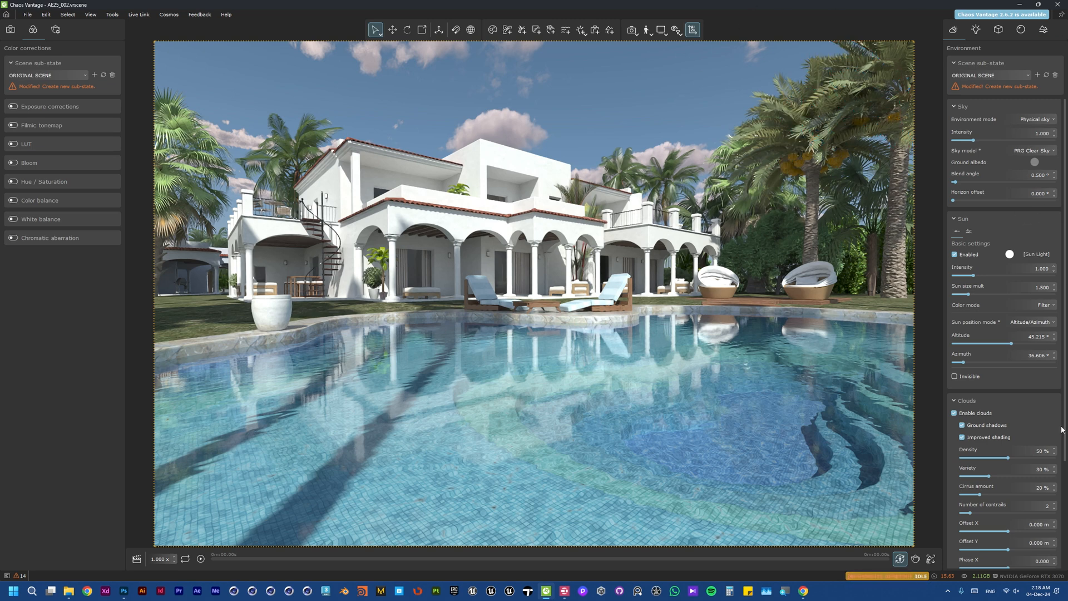
{"action": "left_click", "coordinate": [915, 559]}
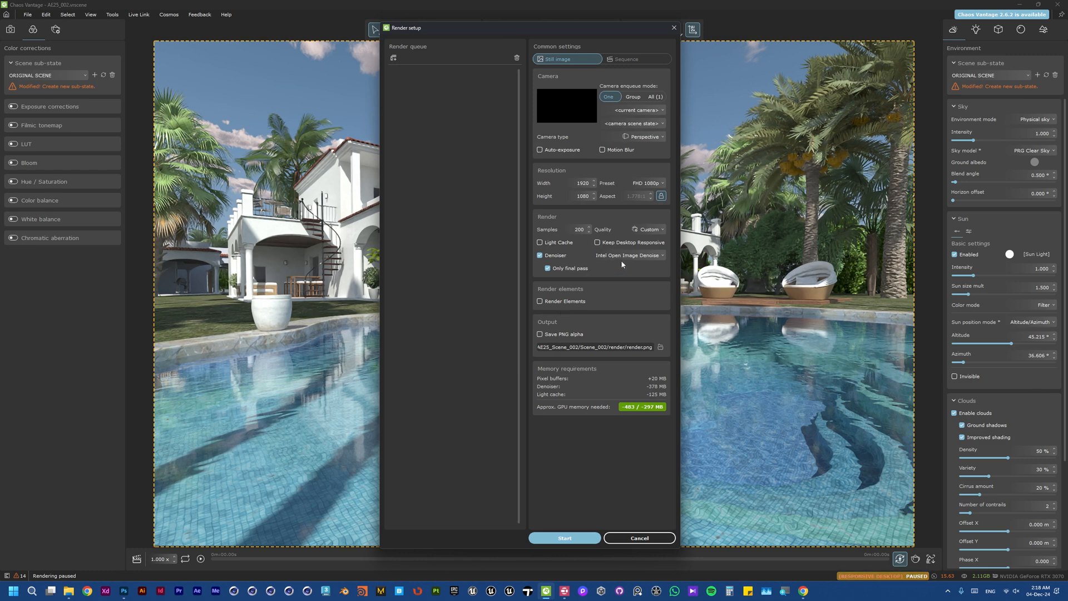
Check the pixel dimensions of AE25_002.RGB_color.png in Photoshop without resizing it, and return to the Chaos Vantage render setup.
{"action": "left_click", "coordinate": [124, 591]}
{"action": "key", "text": "ctrl+alt+i"}
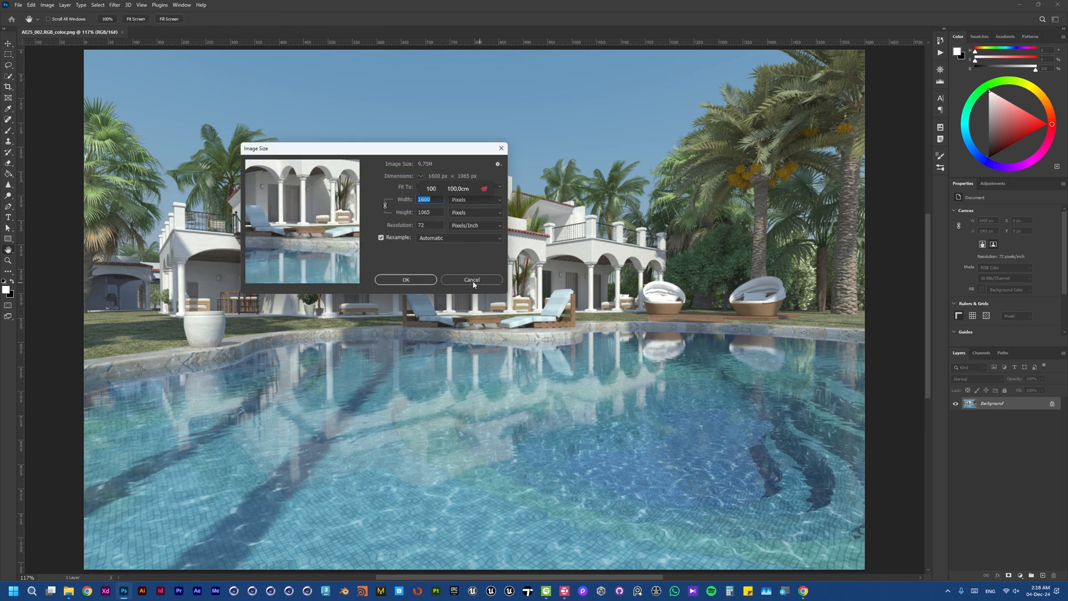
{"action": "double_click", "coordinate": [433, 212]}
{"action": "key", "text": "Escape"}
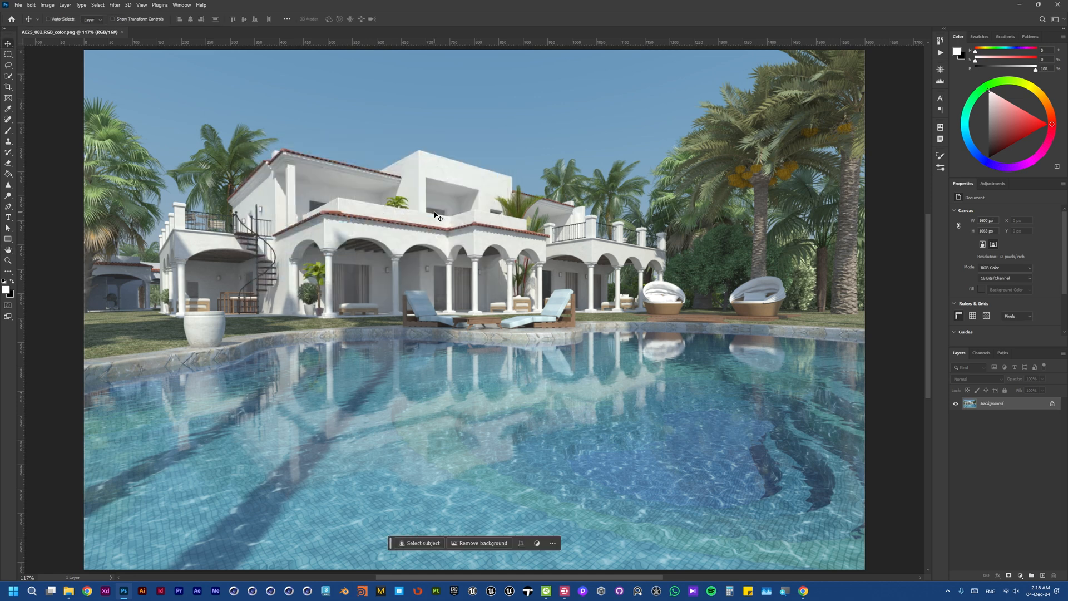
{"action": "key", "text": "alt+Tab"}
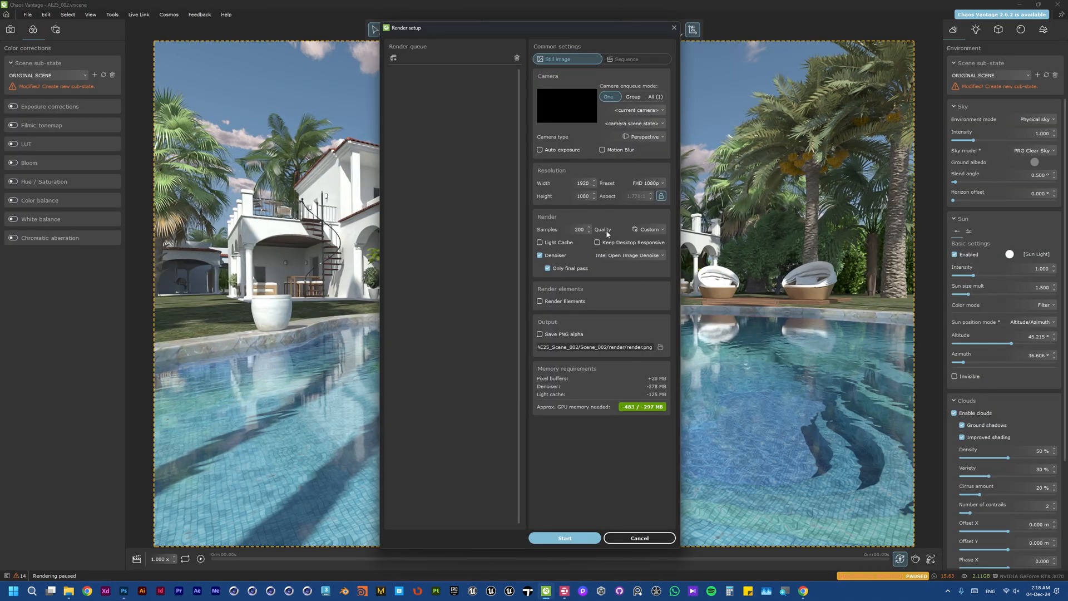
Unlock the aspect ratio and set the still image resolution to 1600 by 1065 pixels.
{"action": "left_click", "coordinate": [661, 196]}
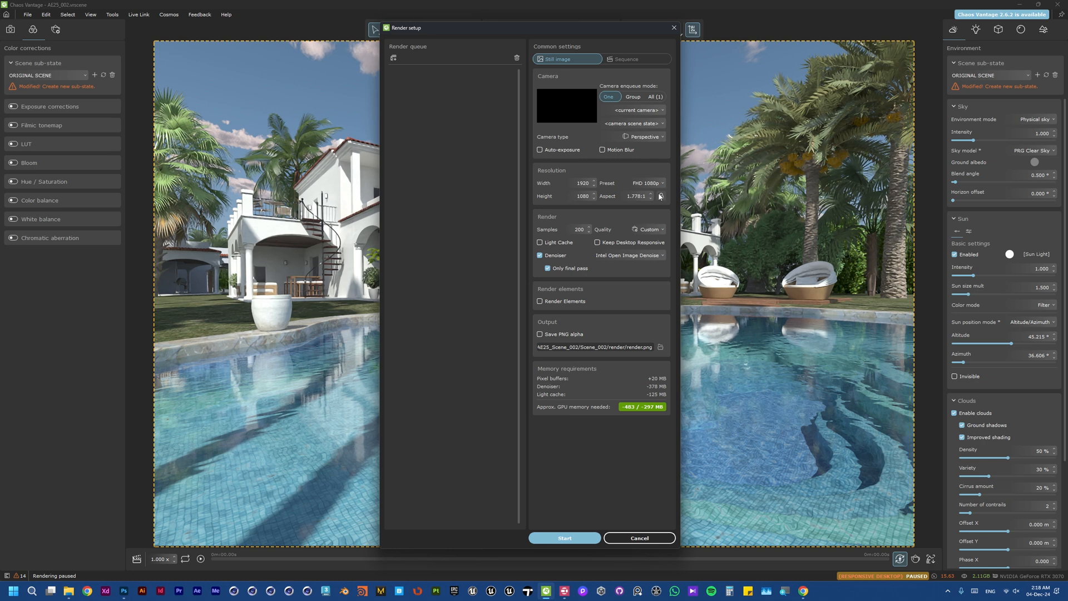
{"action": "double_click", "coordinate": [583, 183]}
{"action": "type", "text": "1600"}
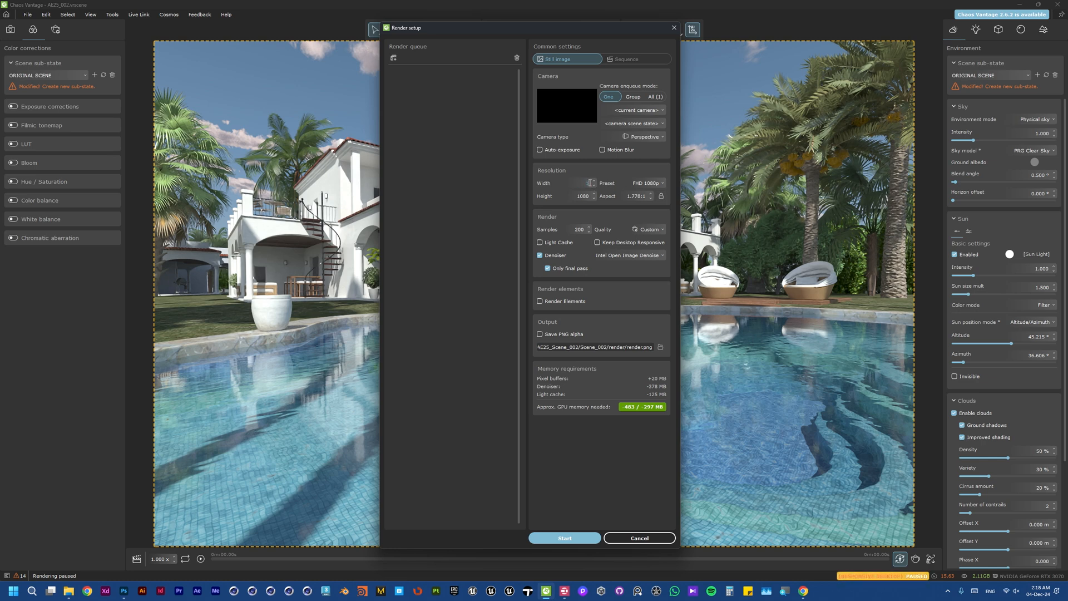
{"action": "key", "text": "Tab"}
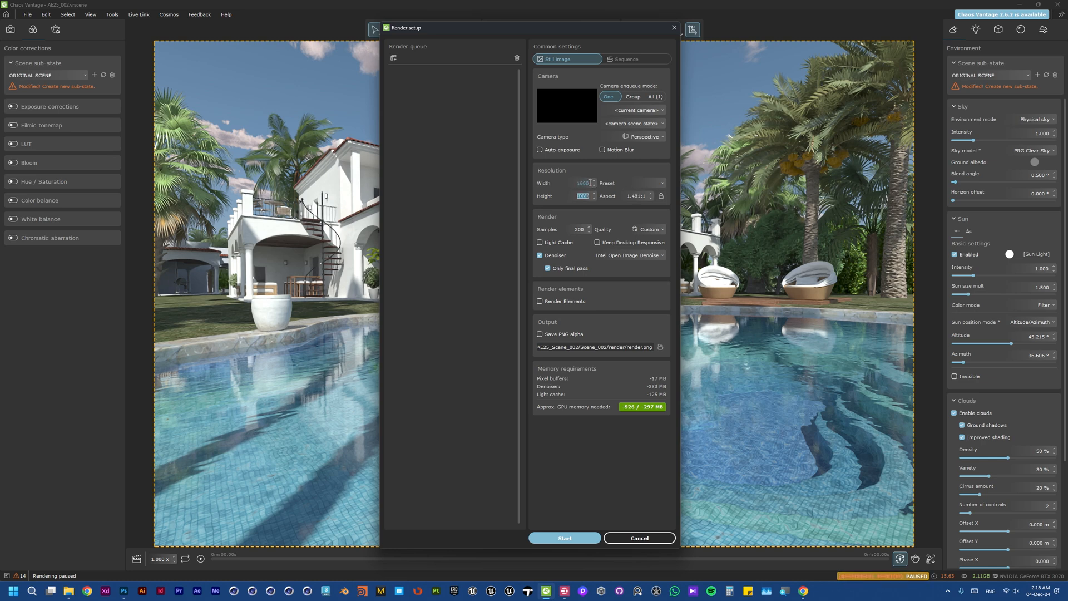
{"action": "type", "text": "1065"}
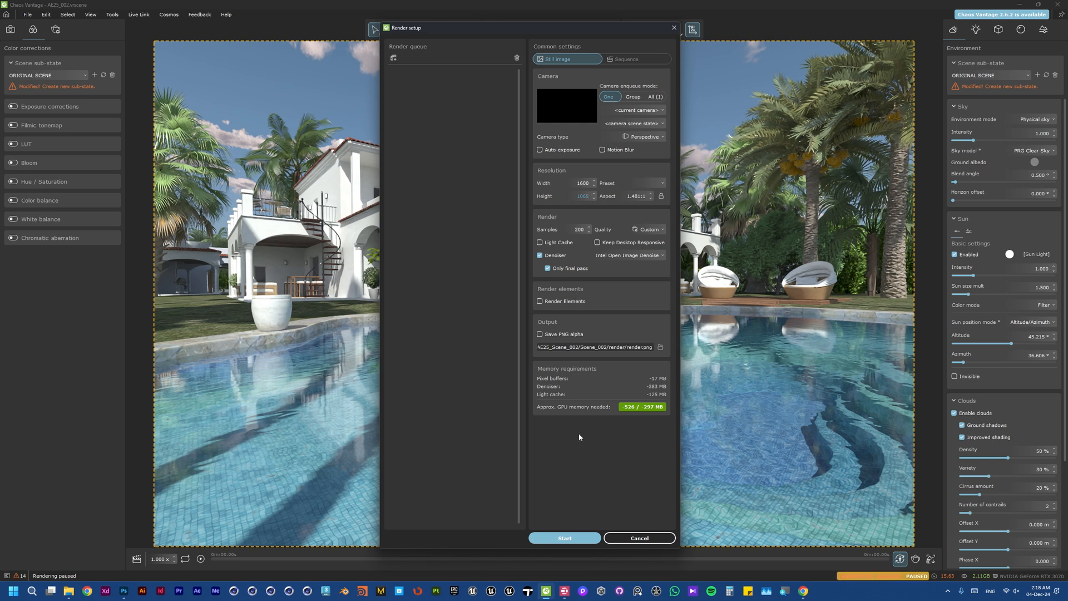
{"action": "left_click", "coordinate": [579, 436]}
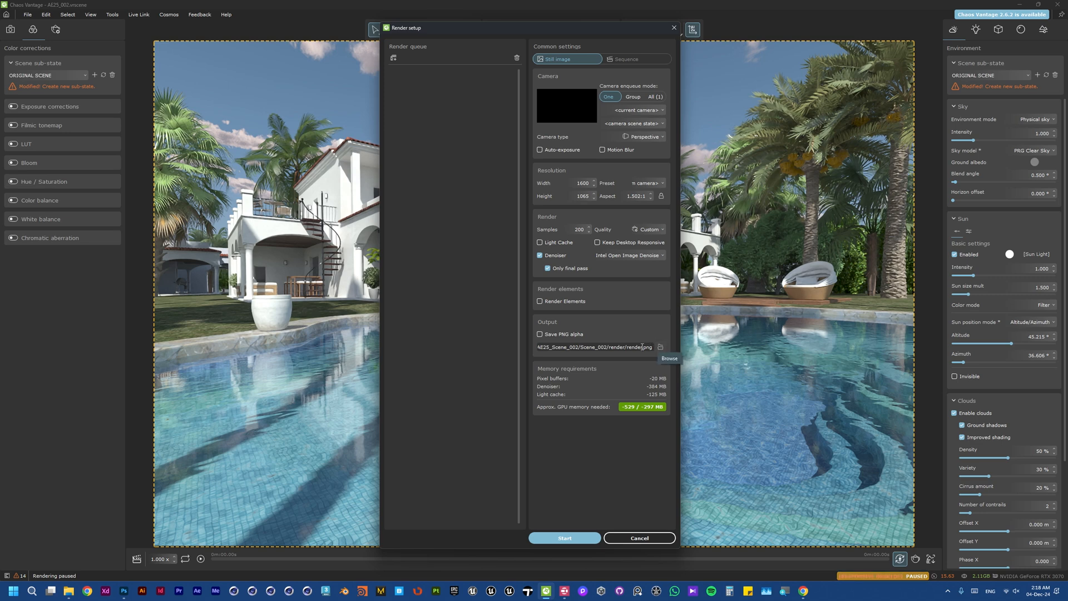
Name the output image vantage.png and start the render, agreeing to create the missing output folder.
{"action": "left_click_drag", "start_coordinate": [629, 347], "coordinate": [639, 348]}
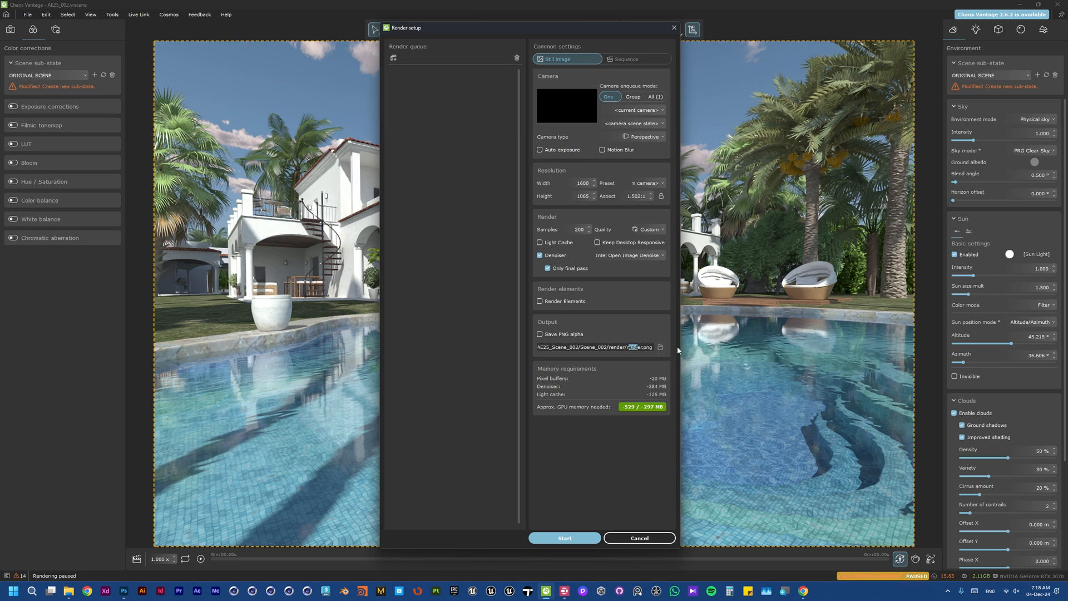
{"action": "key", "text": "BackSpace"}
{"action": "key", "text": "BackSpace"}
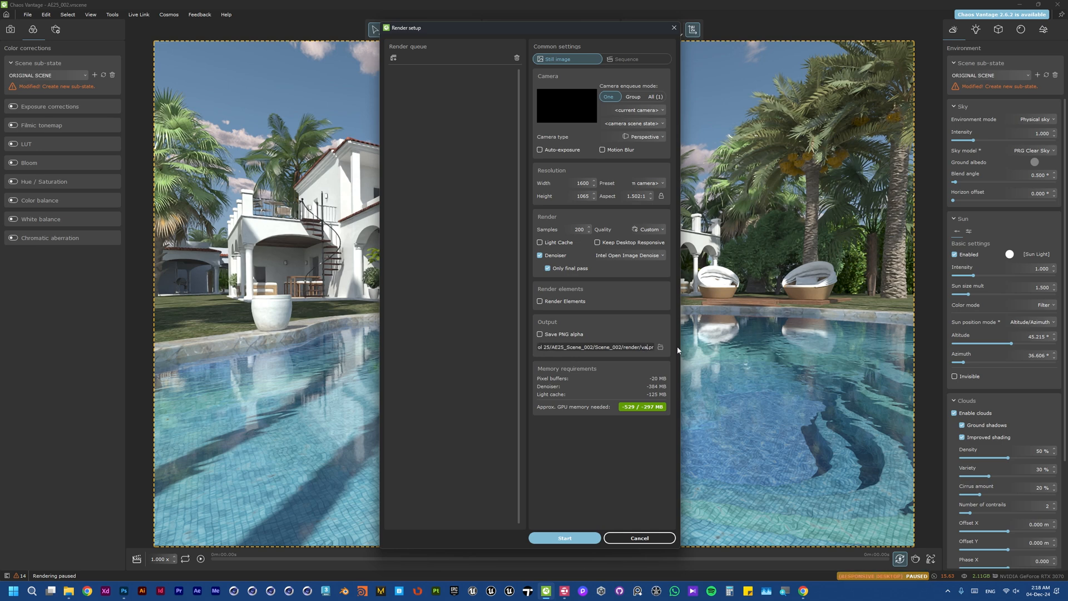
{"action": "type", "text": "vantage."}
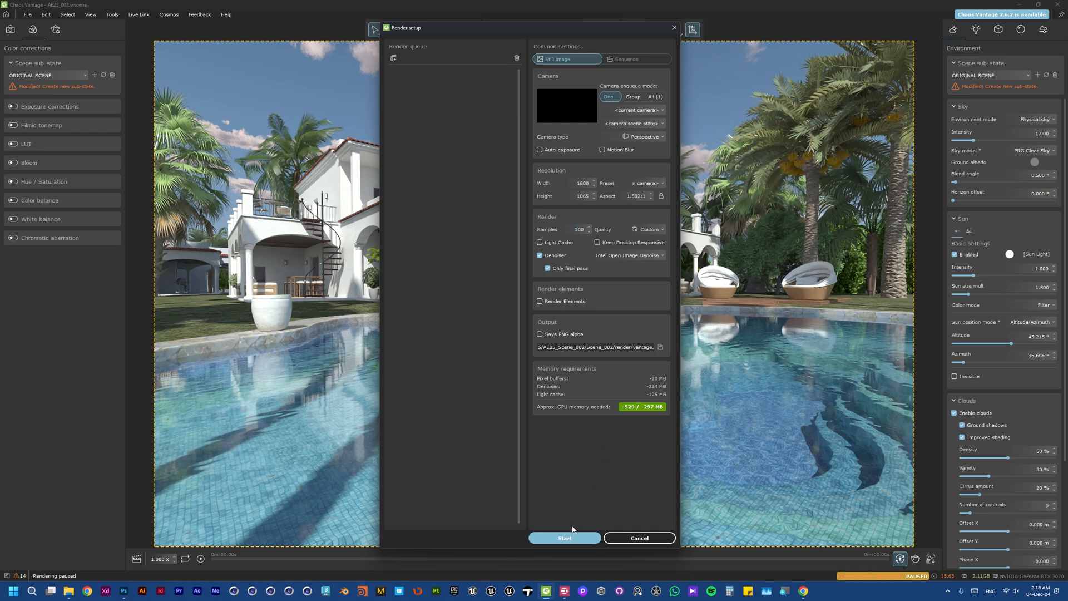
{"action": "left_click", "coordinate": [571, 537]}
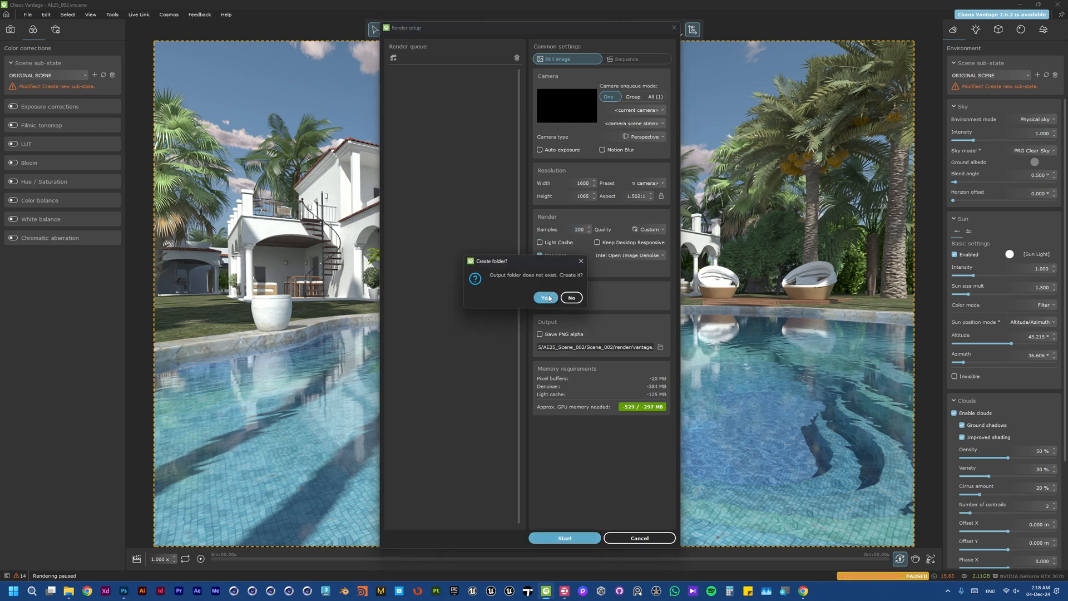
{"action": "left_click", "coordinate": [546, 297]}
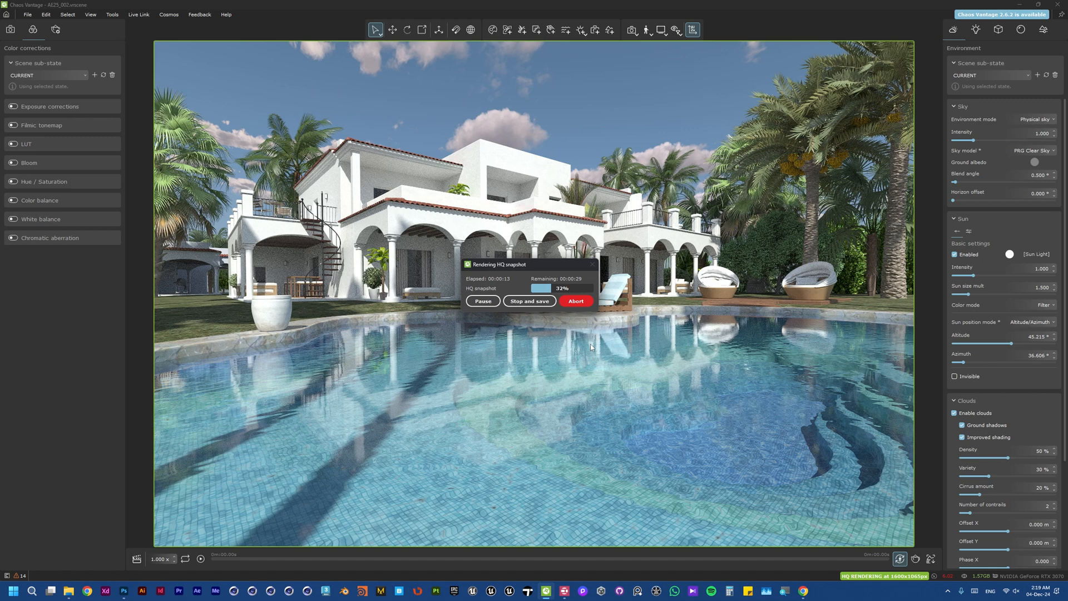
Switch to Chaos Envision and set its still render to 1600 by 1065, Ultra quality and 200 samples, keeping PNG output.
{"action": "left_click", "coordinate": [564, 591]}
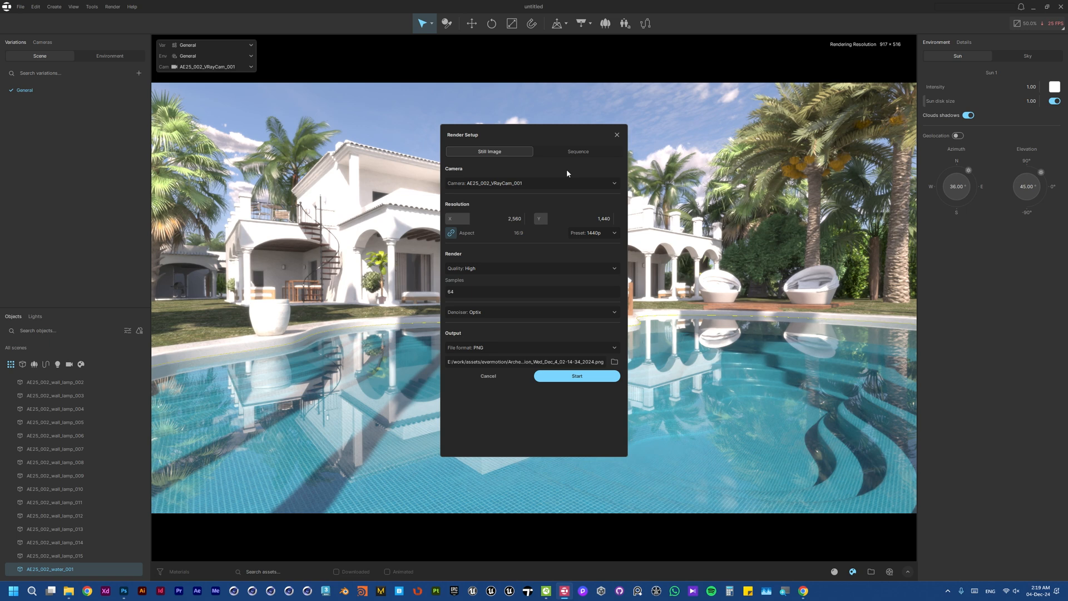
{"action": "left_click", "coordinate": [500, 290]}
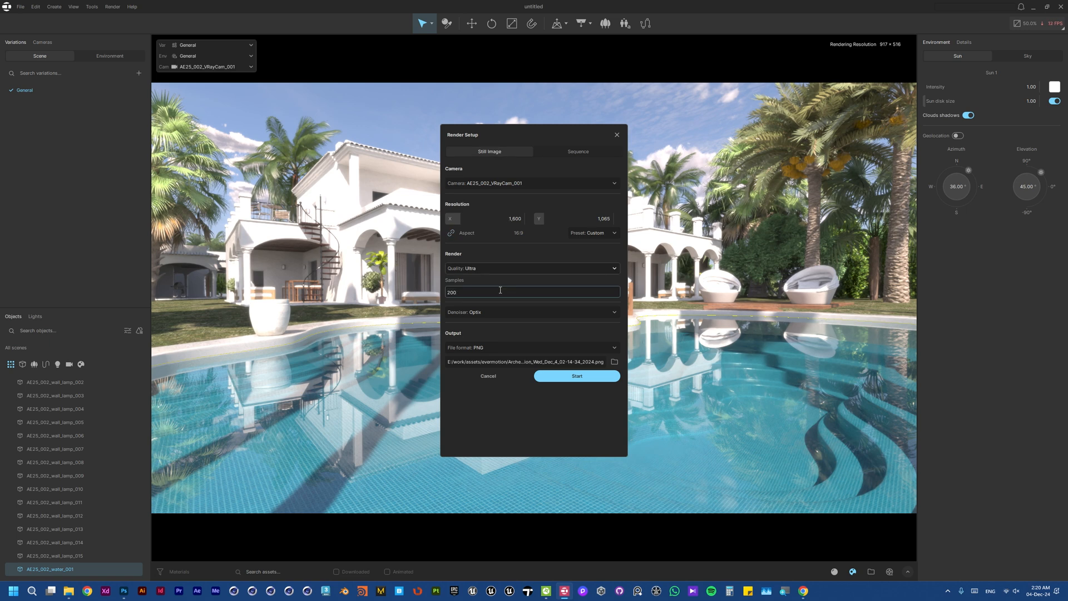
{"action": "key", "text": "Tab"}
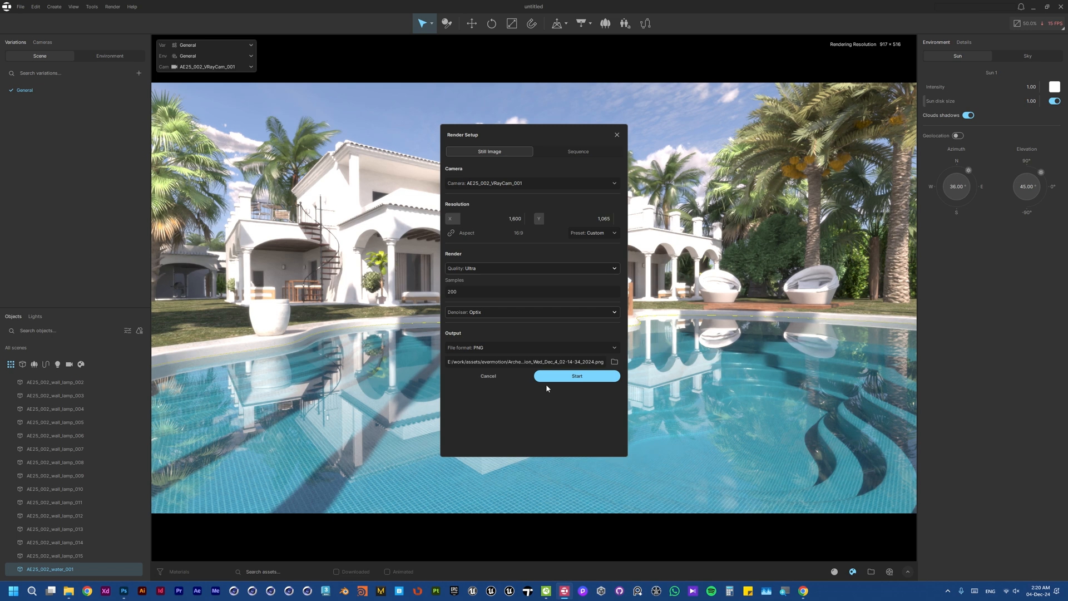
{"action": "left_click", "coordinate": [501, 347]}
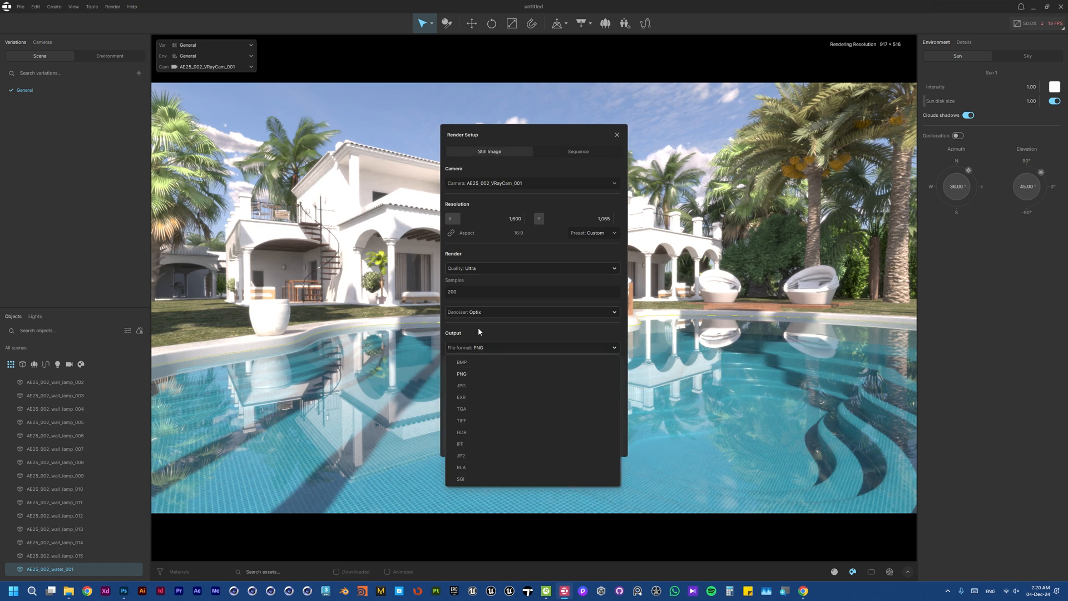
{"action": "left_click", "coordinate": [479, 332]}
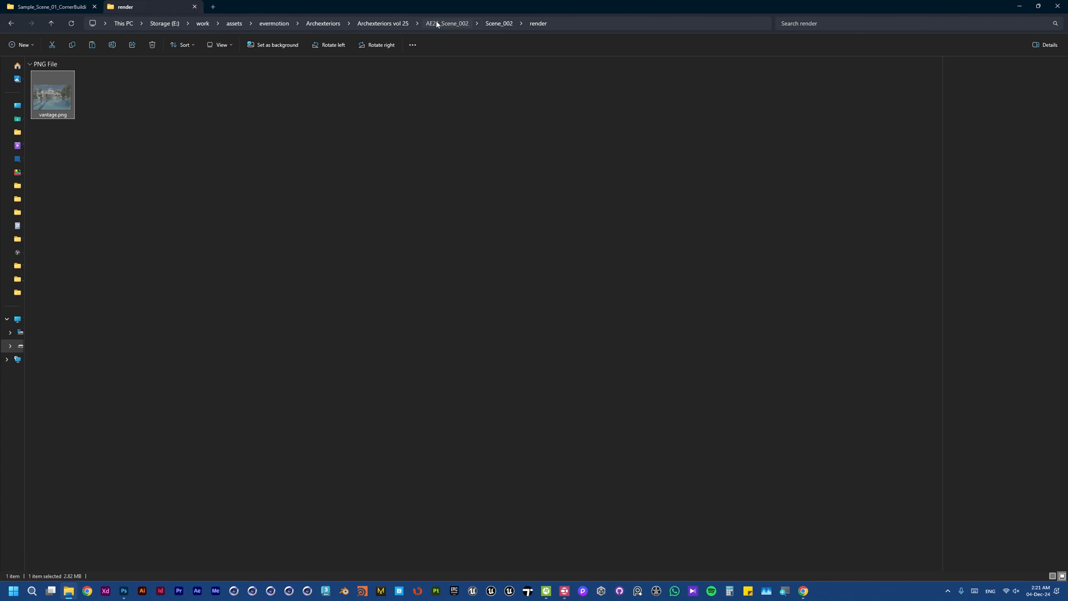
Return to Chaos Envision for the finished render, and compare it with the Vantage render in Photoshop by toggling the Envision layer's visibility.
{"action": "left_click", "coordinate": [567, 591]}
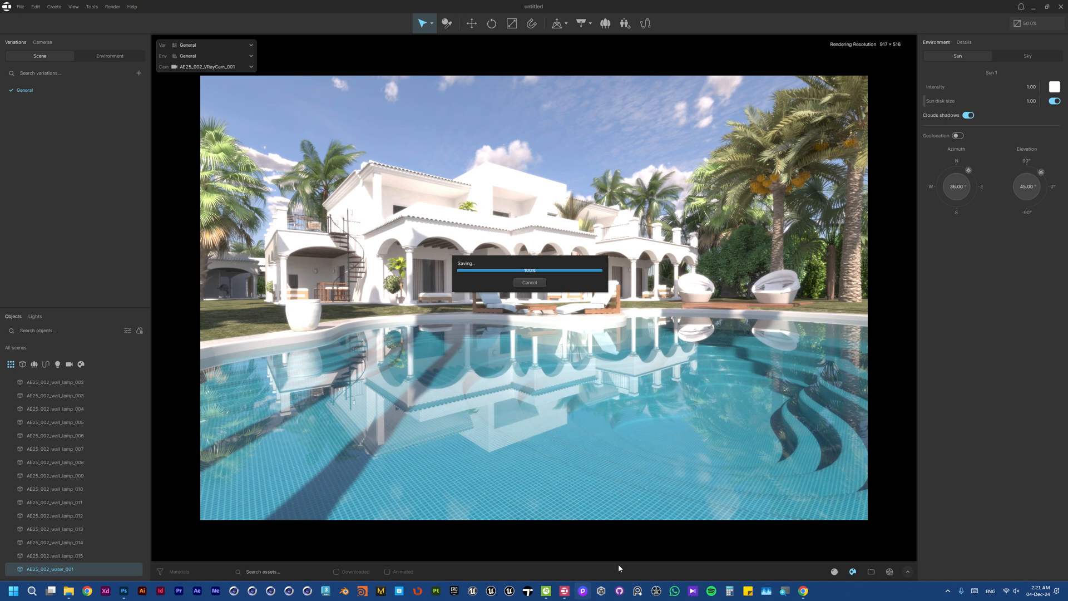
{"action": "mouse_move", "coordinate": [69, 596]}
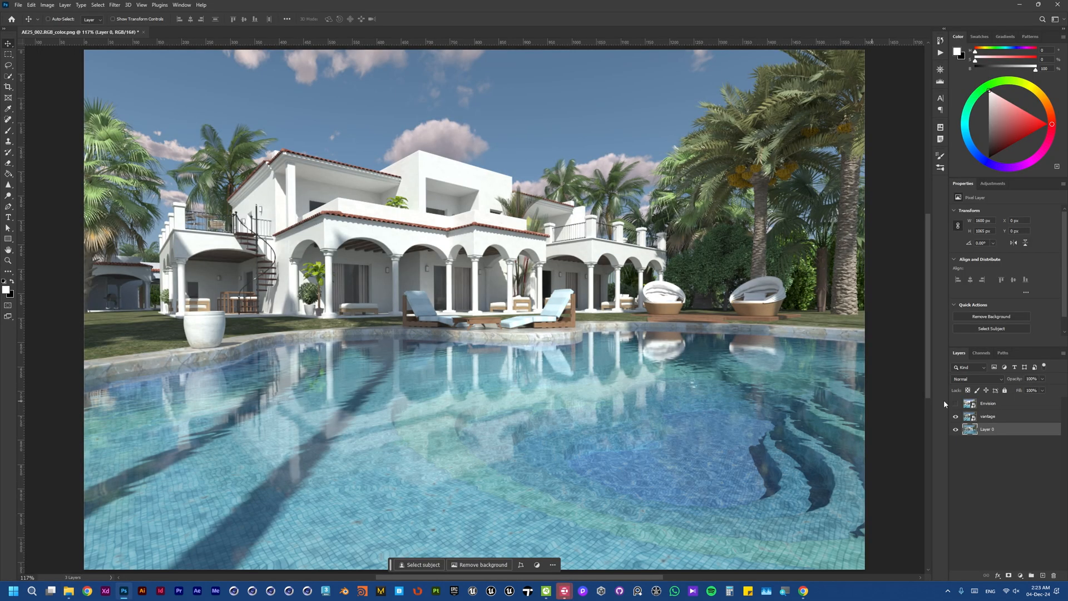
{"action": "left_click", "coordinate": [956, 403]}
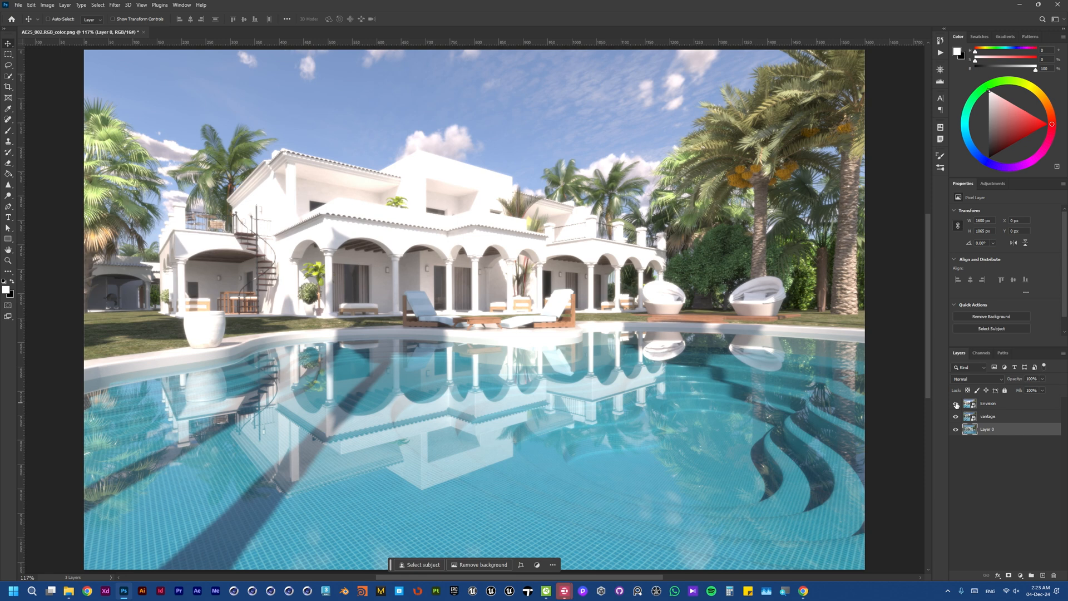
{"action": "left_click", "coordinate": [956, 404]}
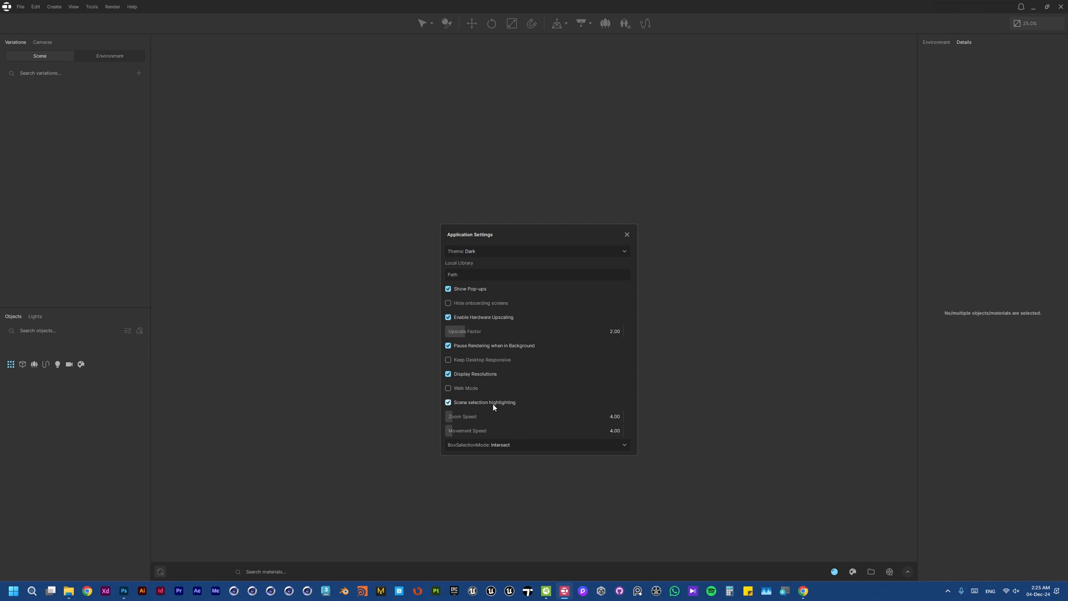
Close the application settings in Chaos Envision and minimize its window to return to the render folder.
{"action": "left_click", "coordinate": [403, 238]}
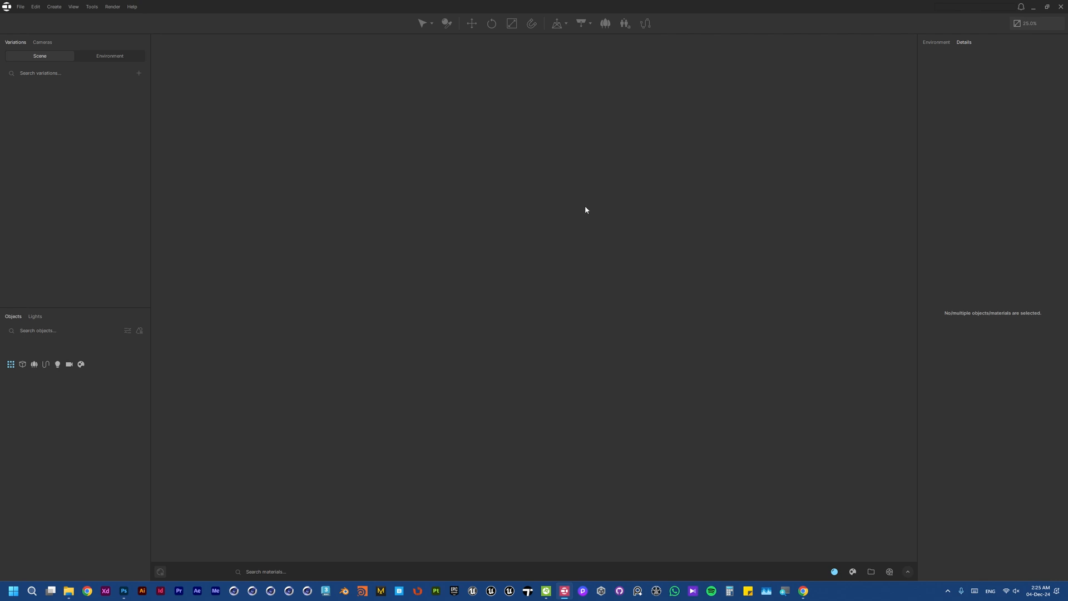
{"action": "left_click", "coordinate": [1033, 10]}
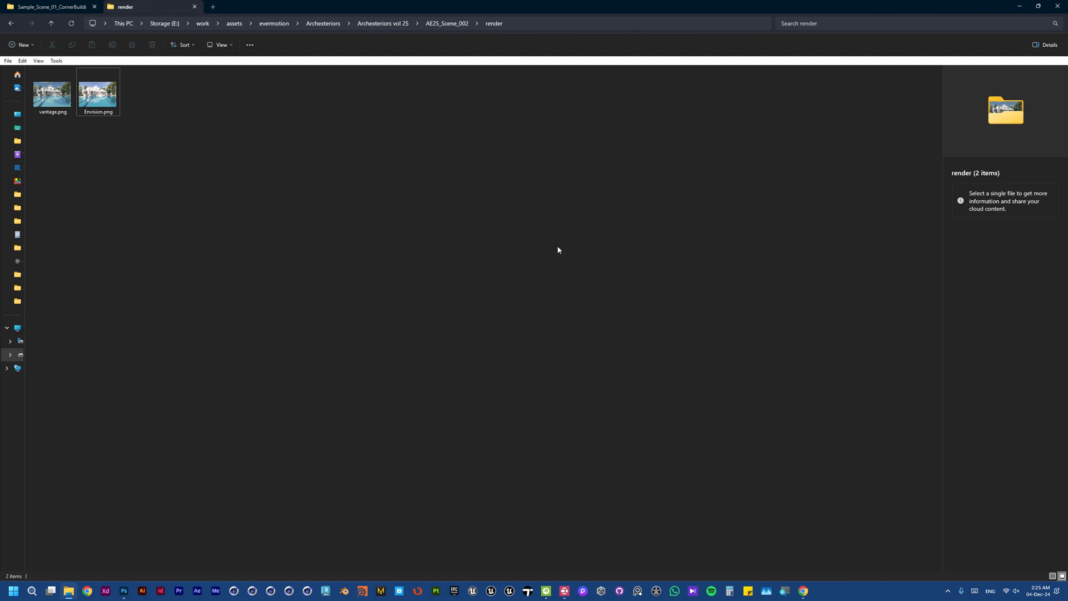